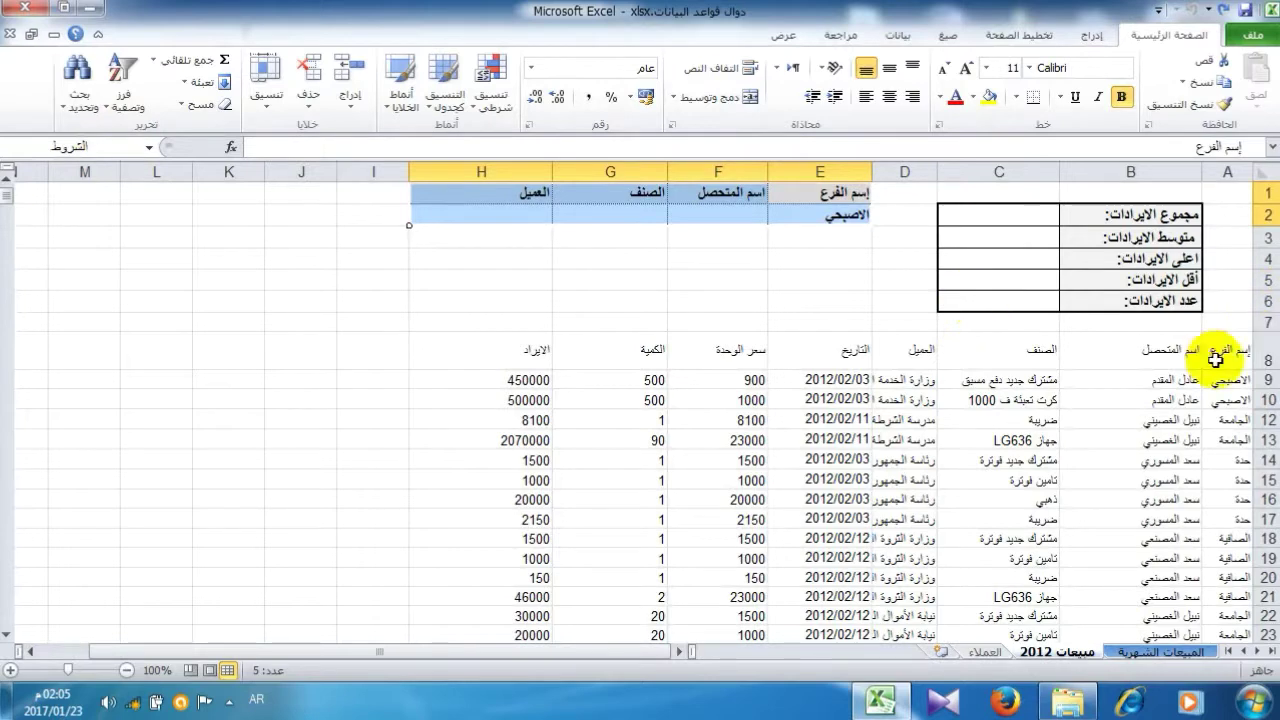
Try to name the 2012 sales table, from header cell A8 through column H to the last record, as الجدول
drag(1228, 352, 481, 371)
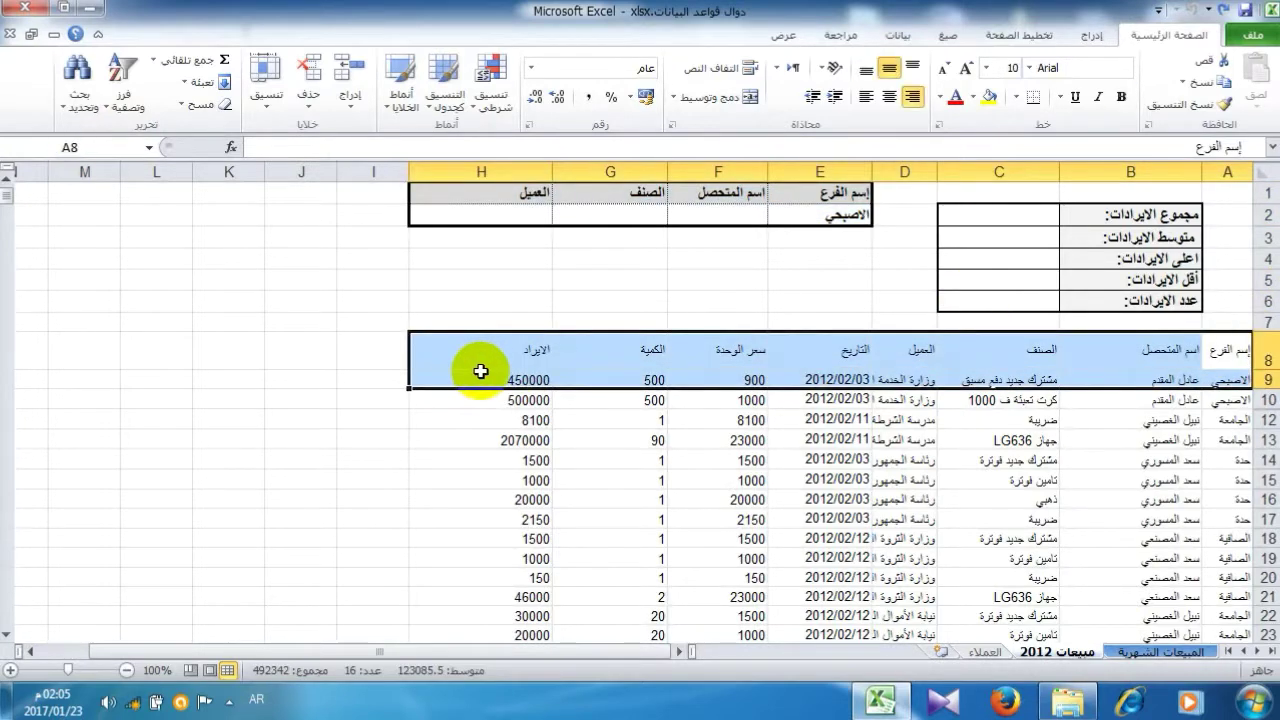
key(ctrl+shift+Down)
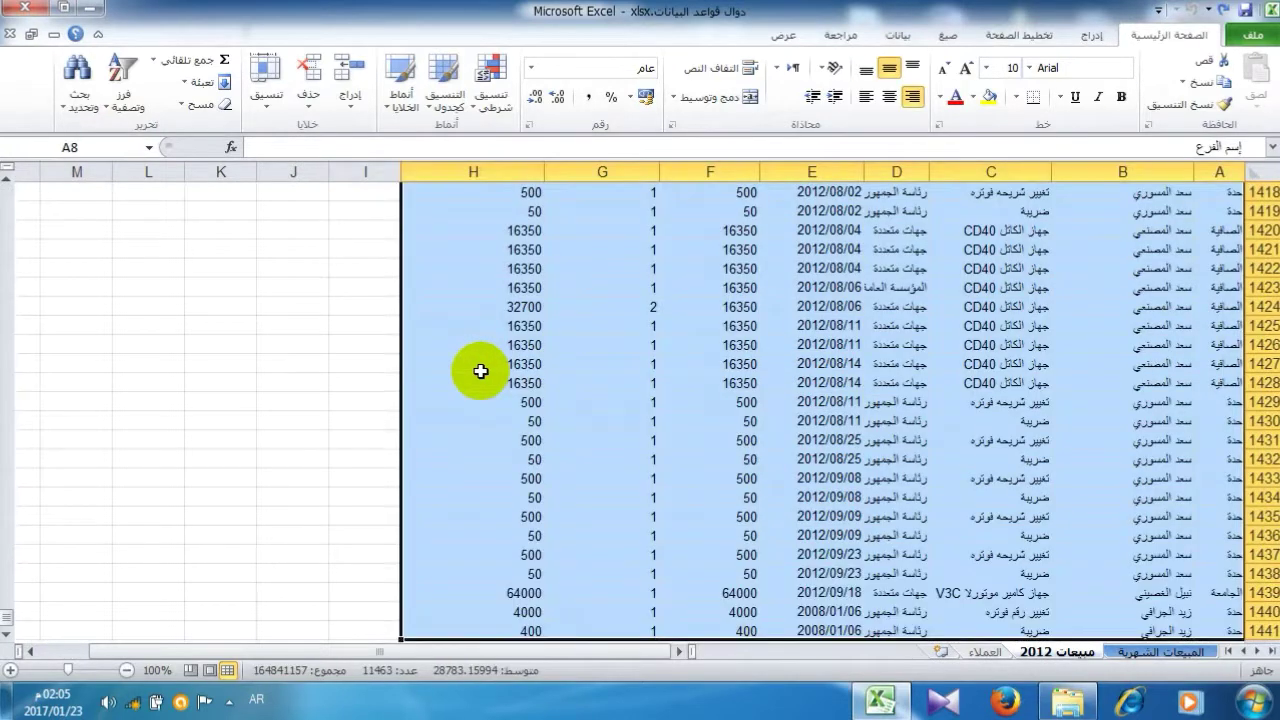
click(100, 150)
key(BackSpace)
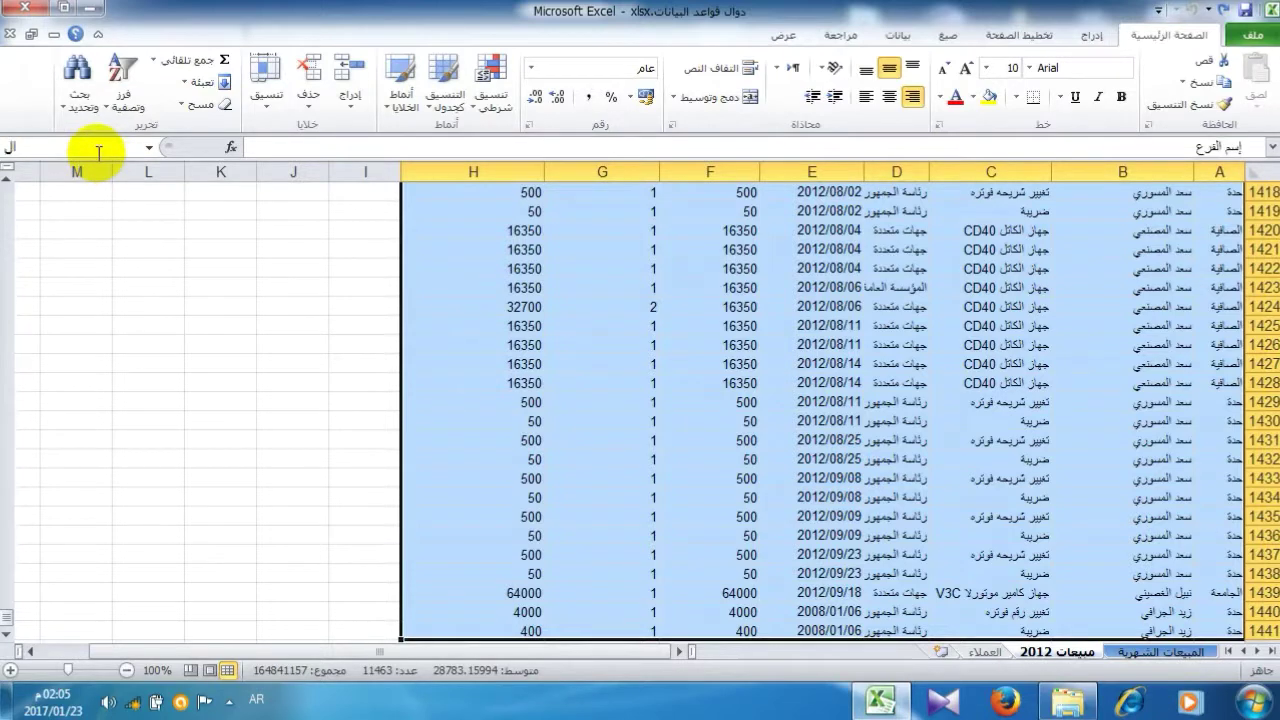
text(الجدول)
key(Return)
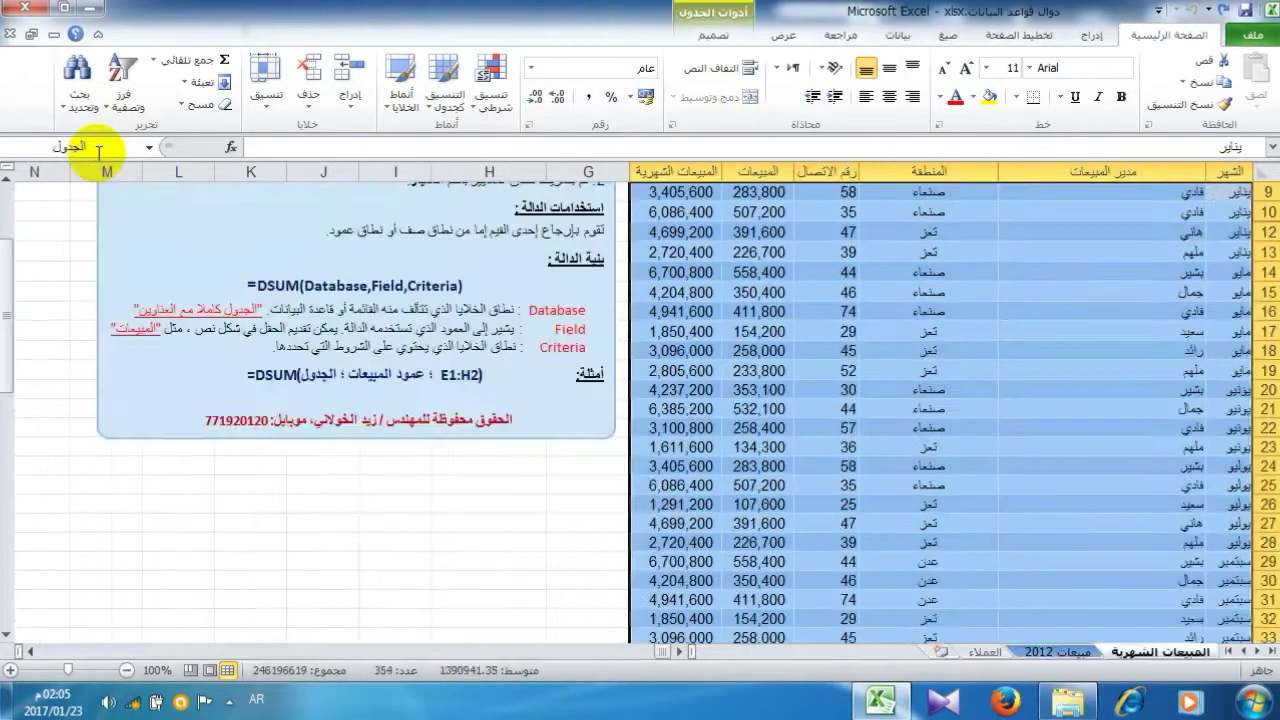
click(1038, 648)
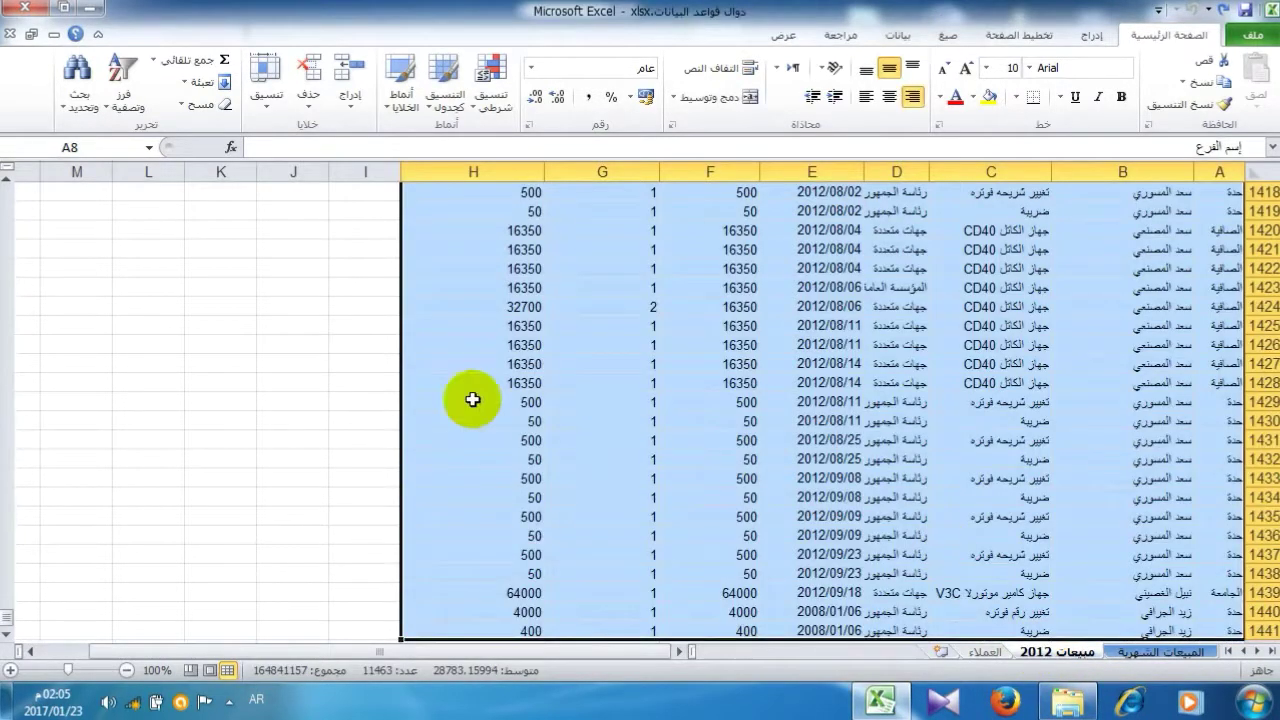
Check the range already named الجدول on the المبيعات الشهرية sheet, and return to the مبيعات 2012 sheet
click(1162, 651)
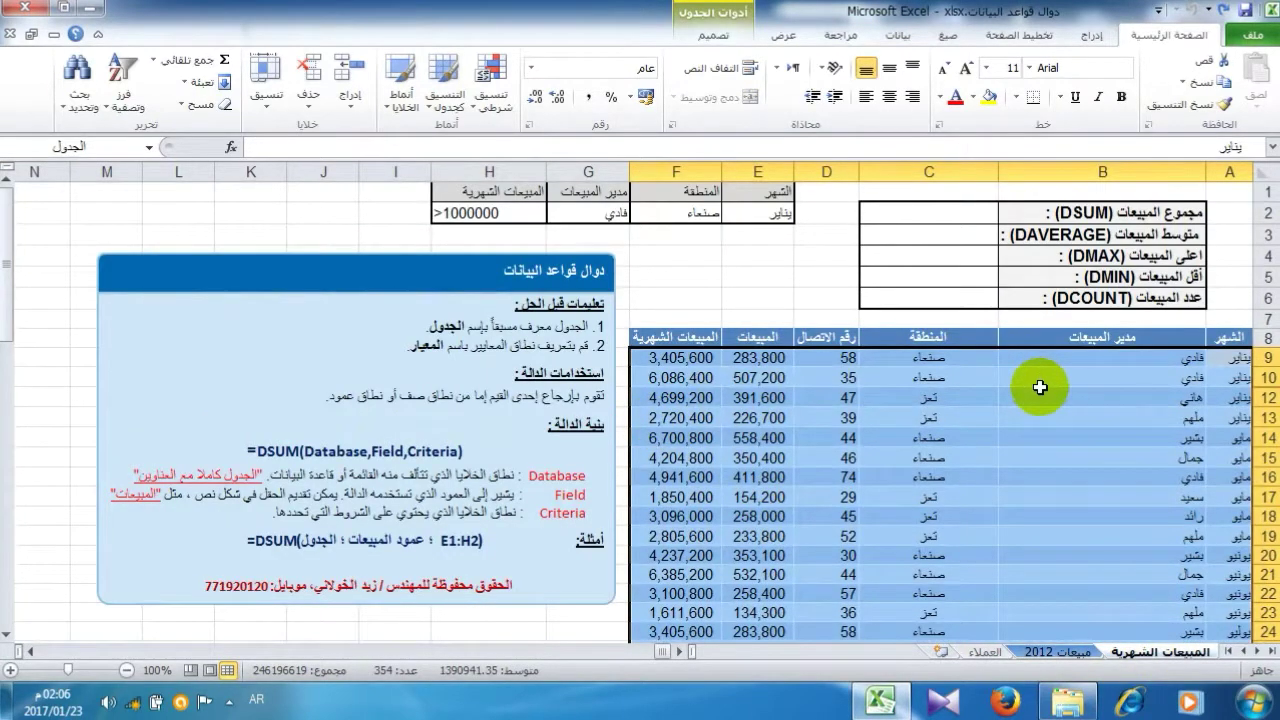
key(ctrl+Page_Down)
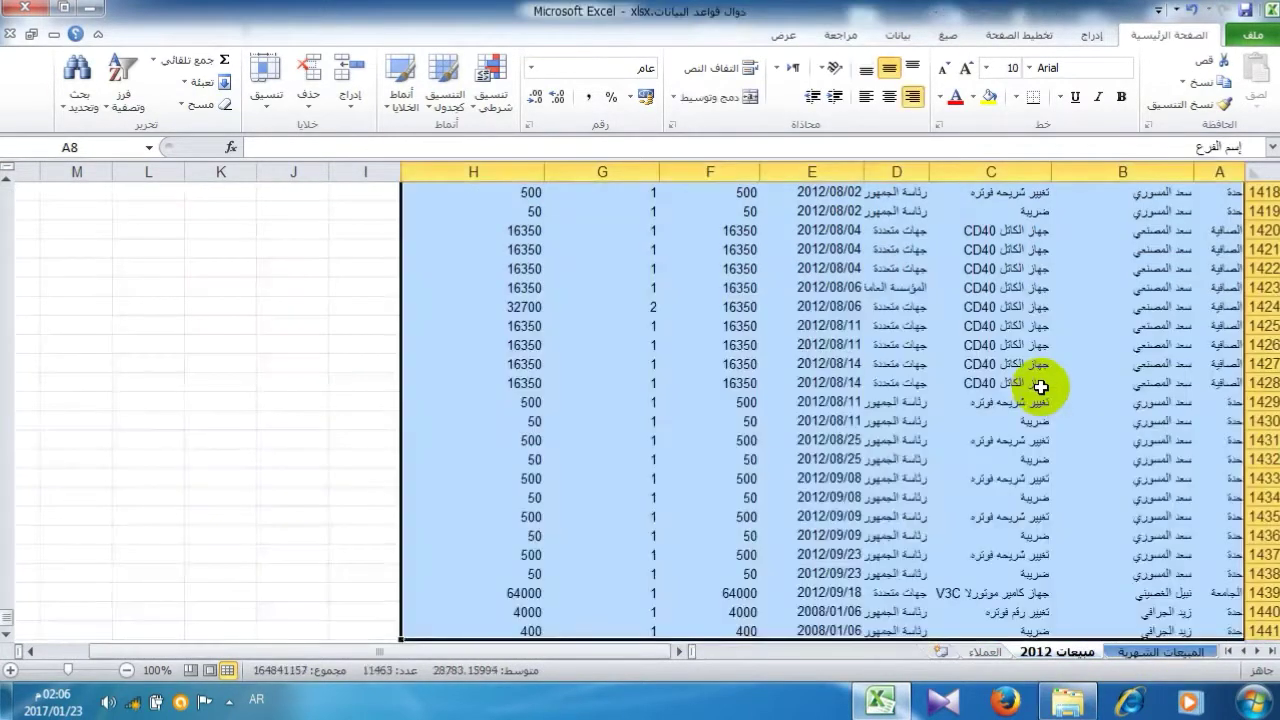
click(1049, 648)
Name the whole 2012 sales table, including the row 8 headers in columns A to H, as جدولي
click(911, 402)
scroll(945, 410, up, 5)
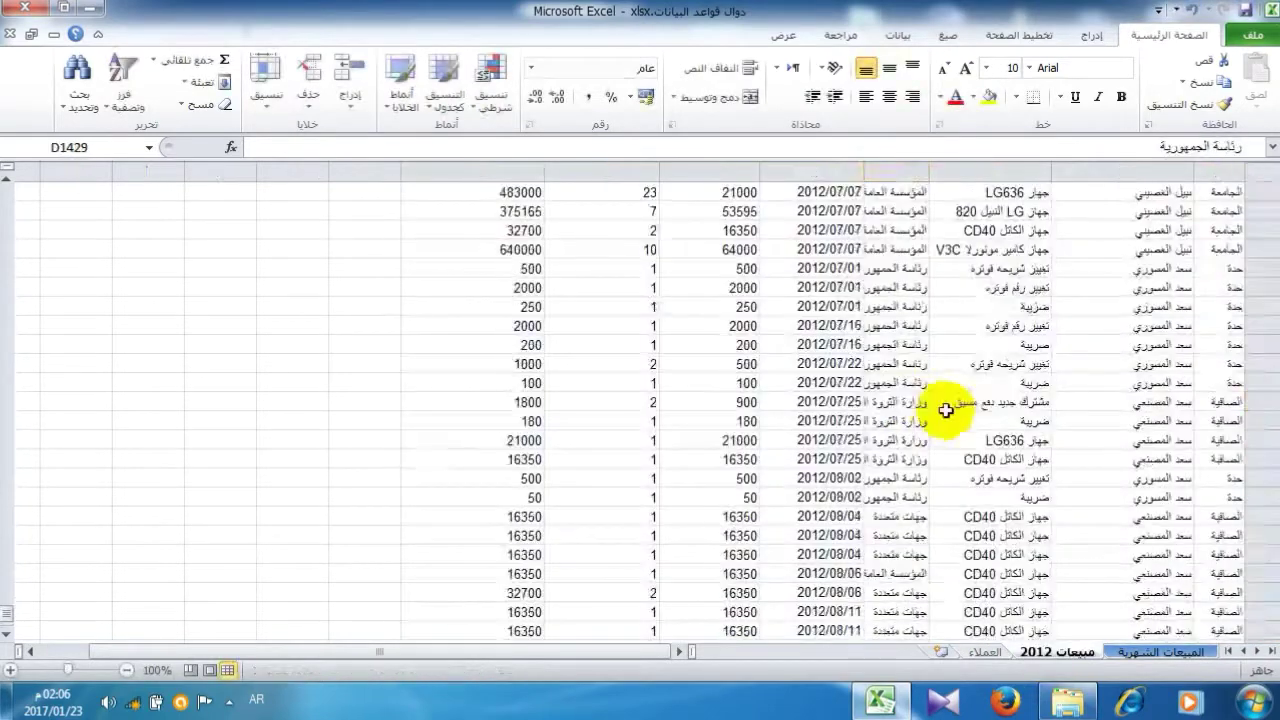
scroll(1085, 371, up, 20)
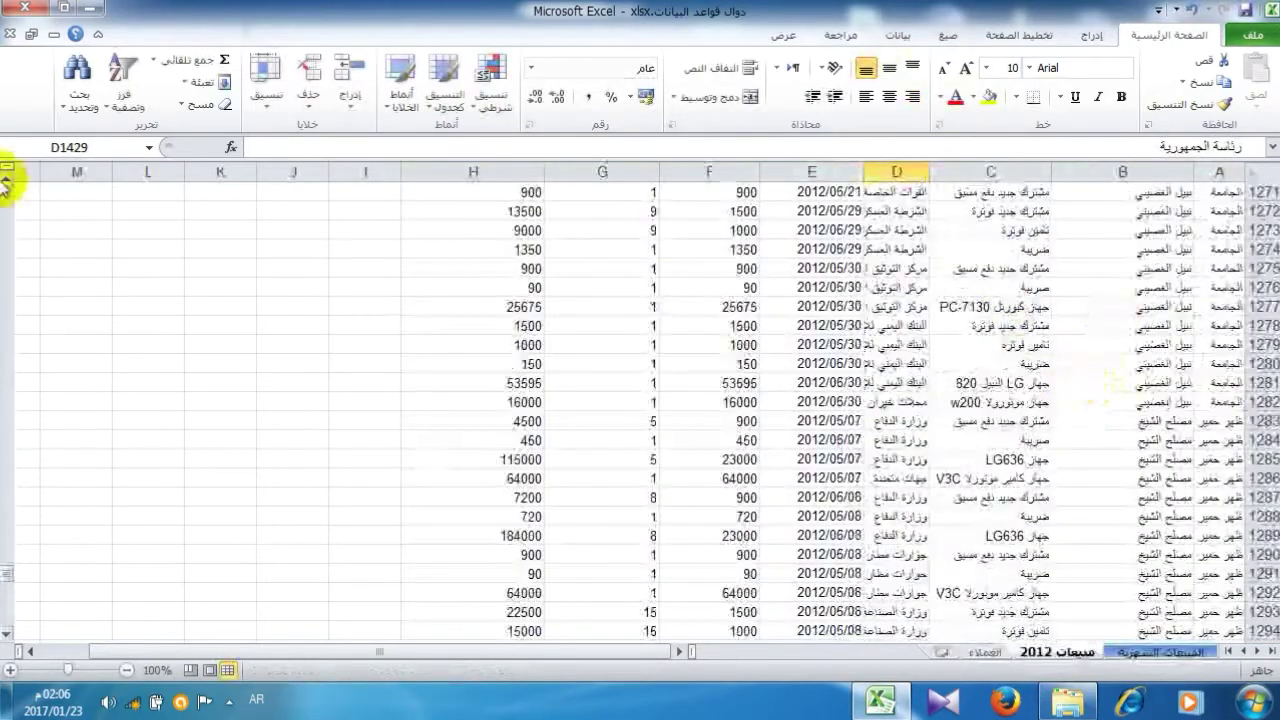
drag(10, 572, 11, 172)
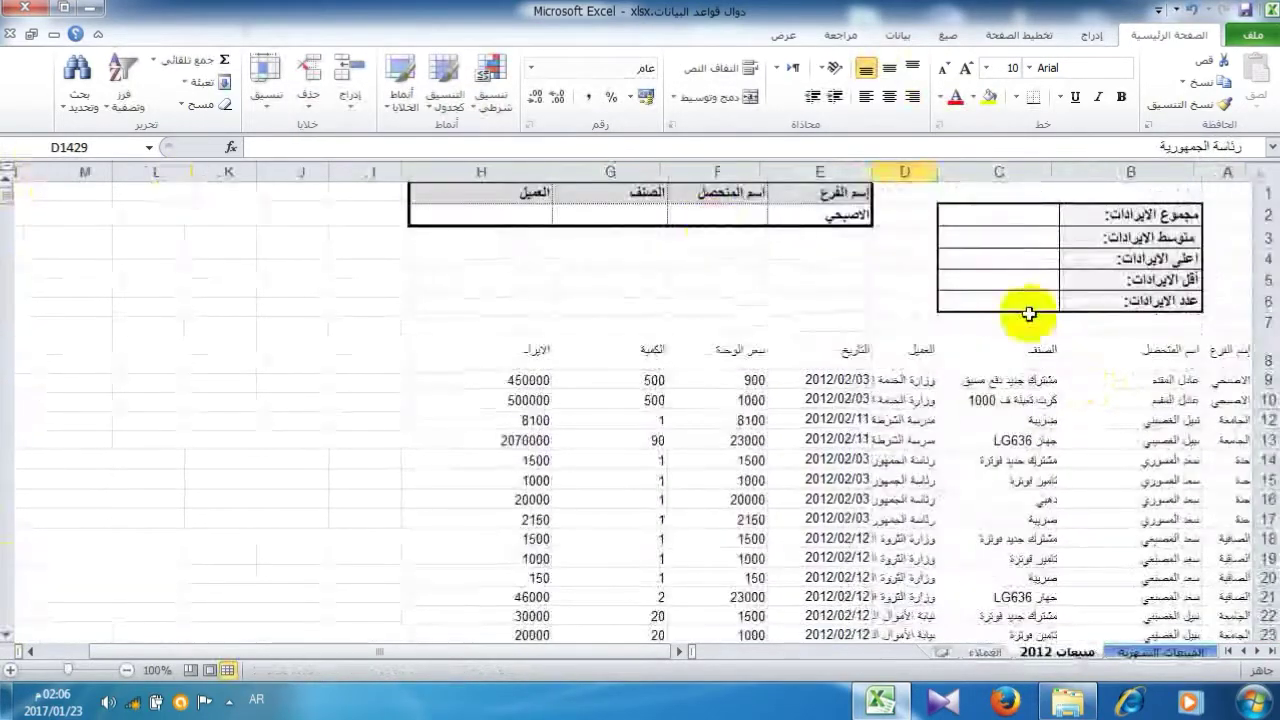
drag(1237, 350, 495, 344)
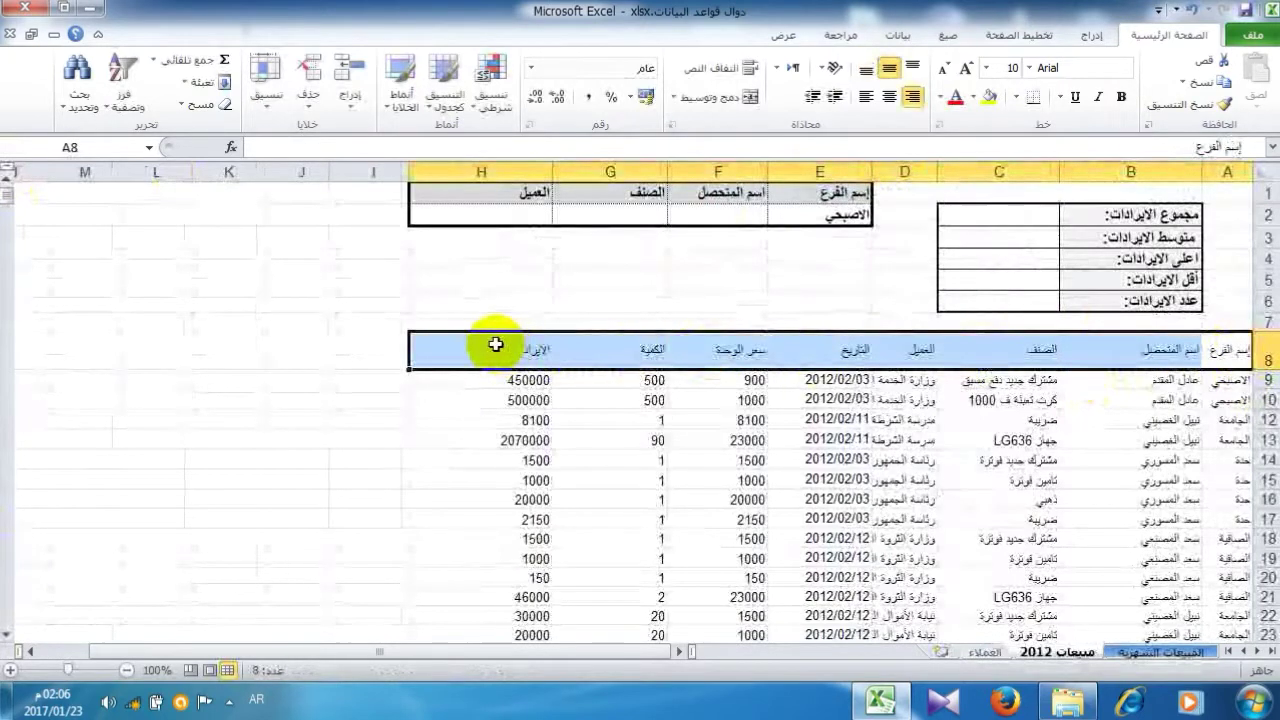
key(ctrl+shift+Down)
click(101, 146)
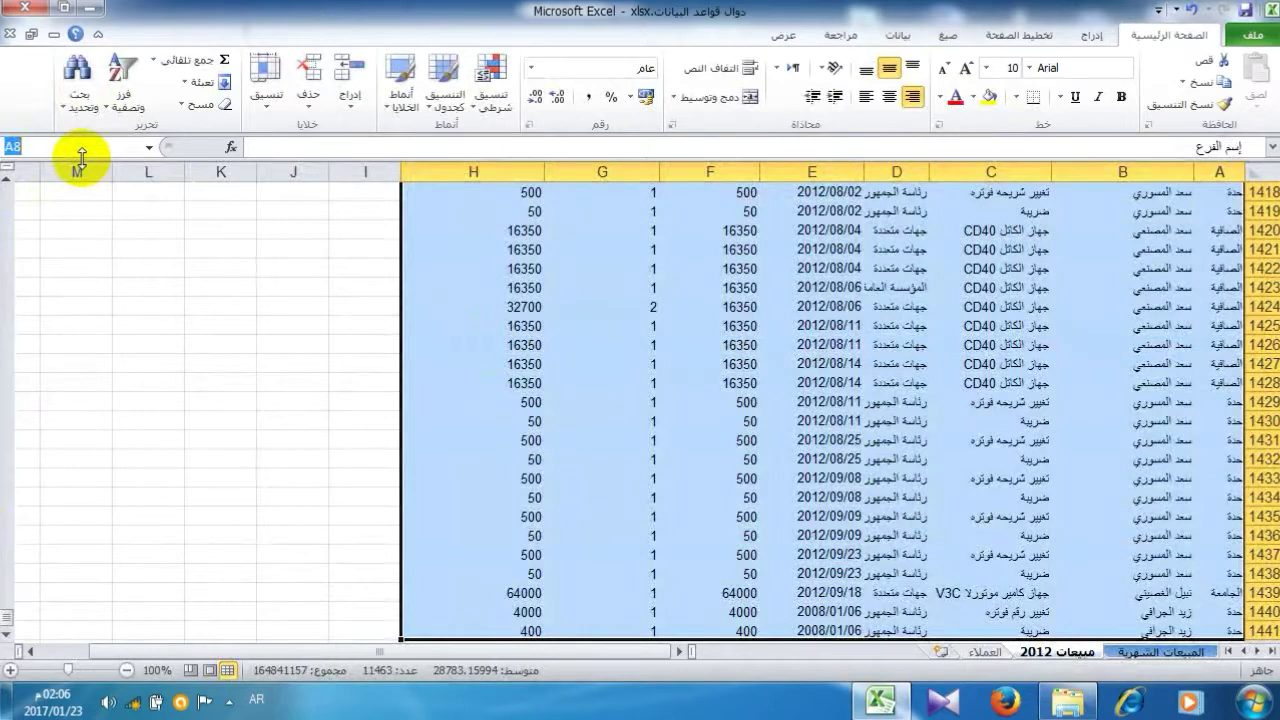
text(جدولي)
key(Return)
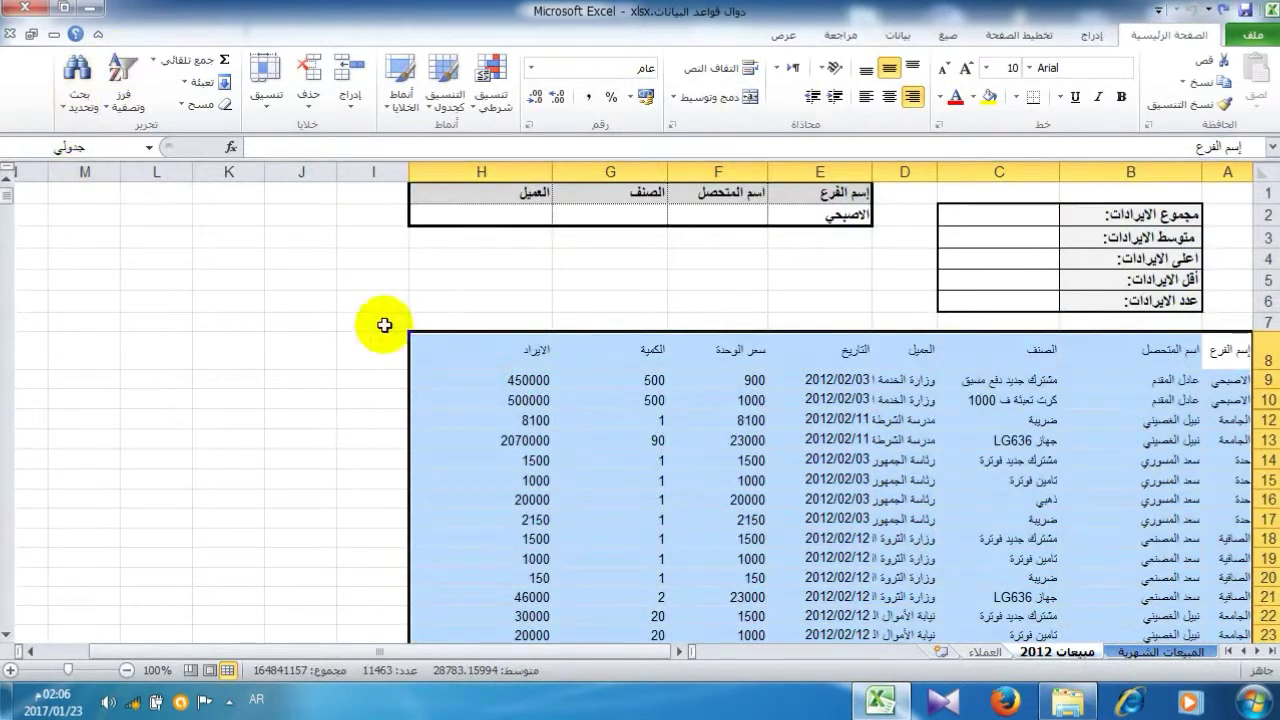
Start a DSUM formula in C2 for the total revenue, with the named range جدولي as its database
click(993, 214)
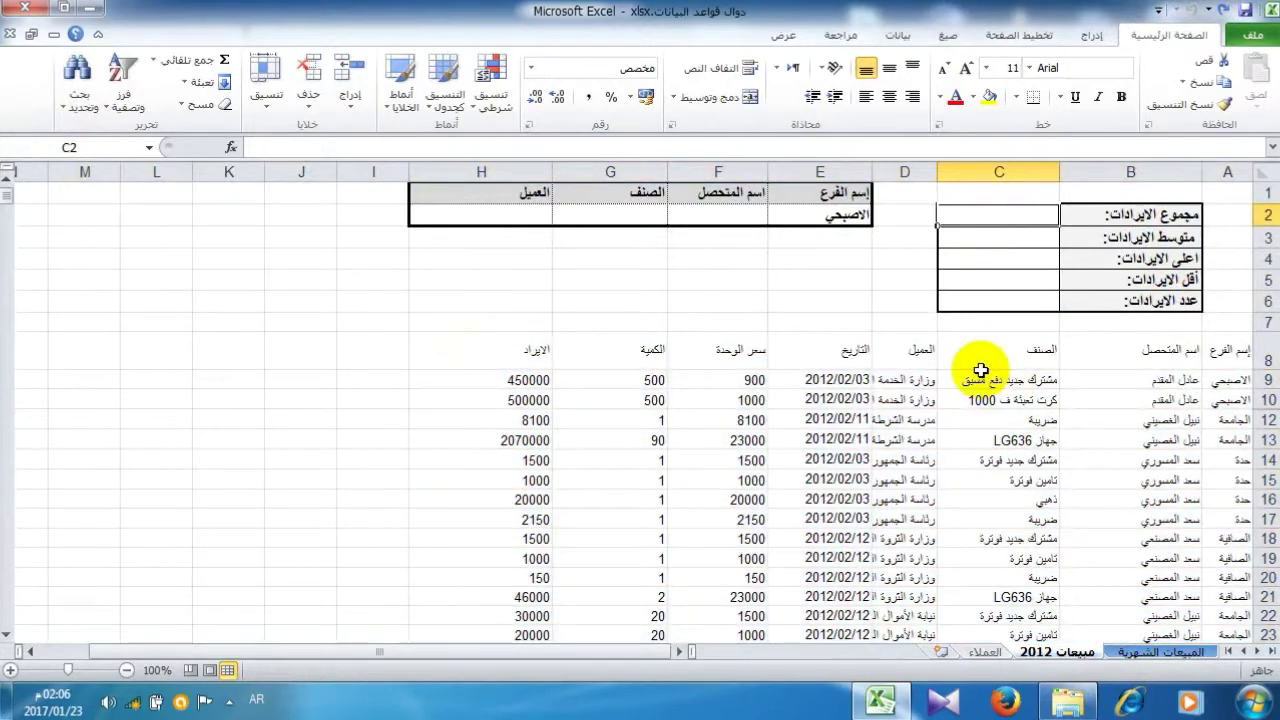
text(=)
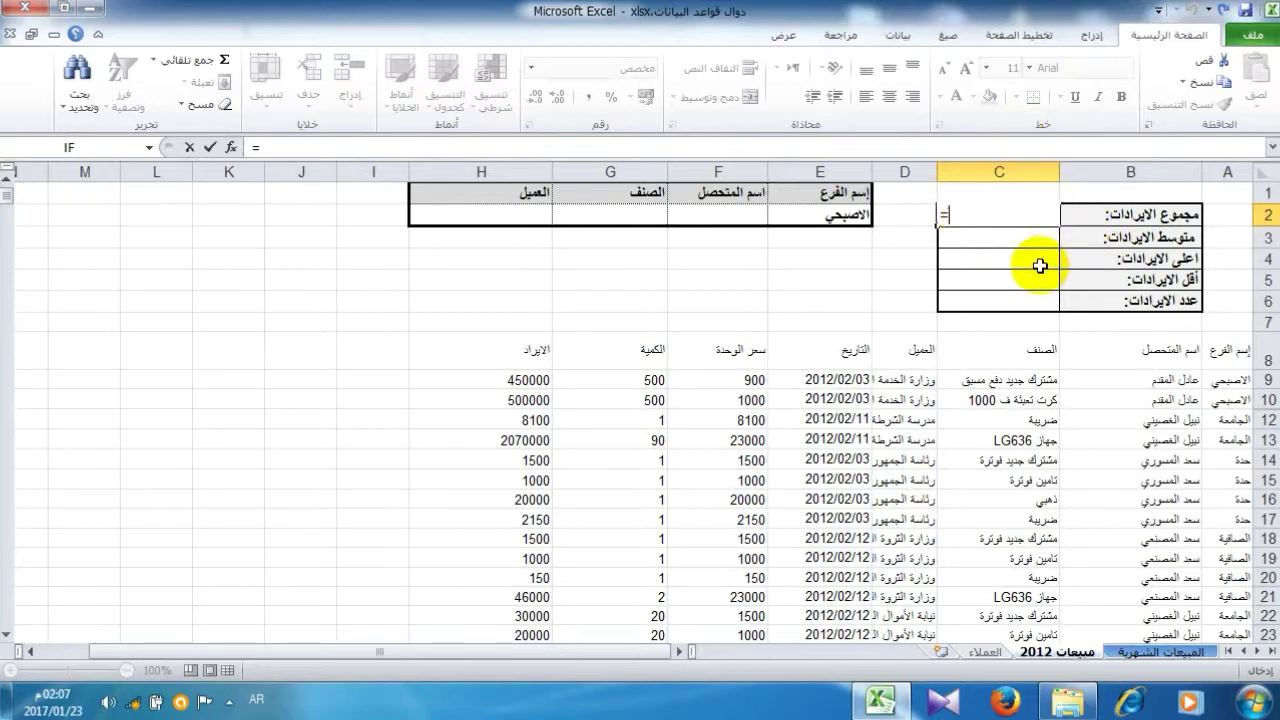
text(dsum)
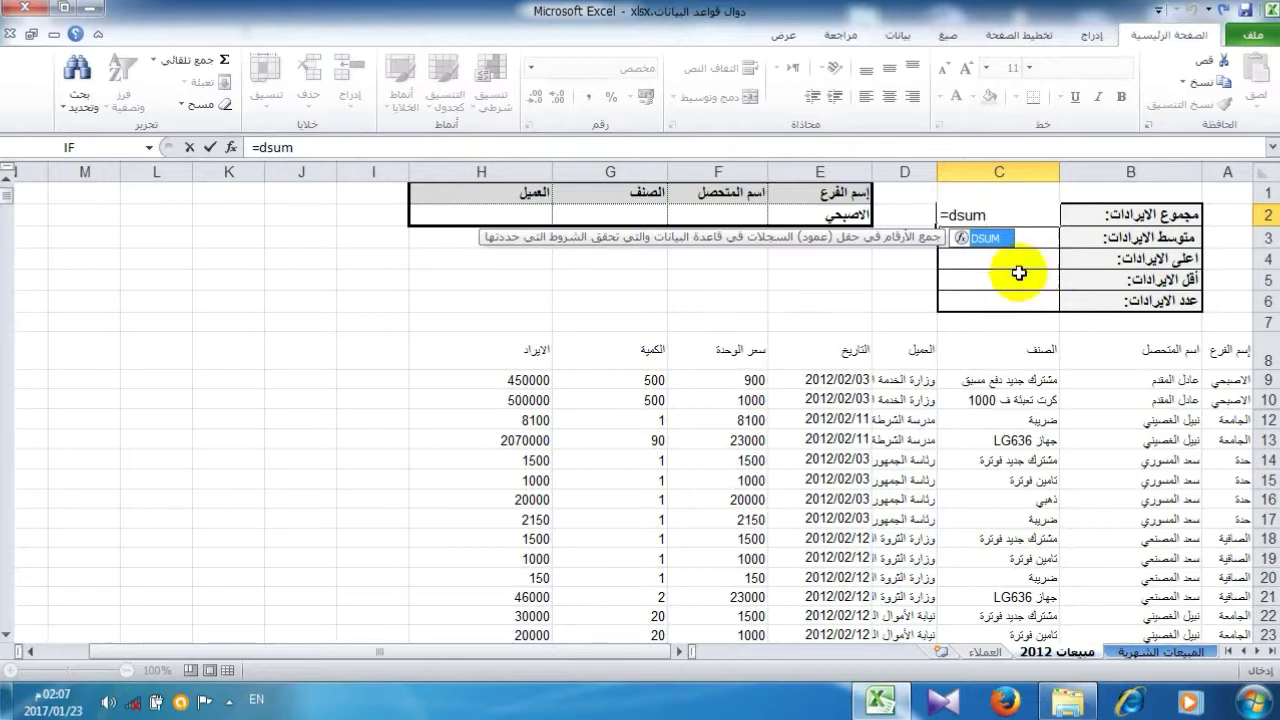
double_click(995, 240)
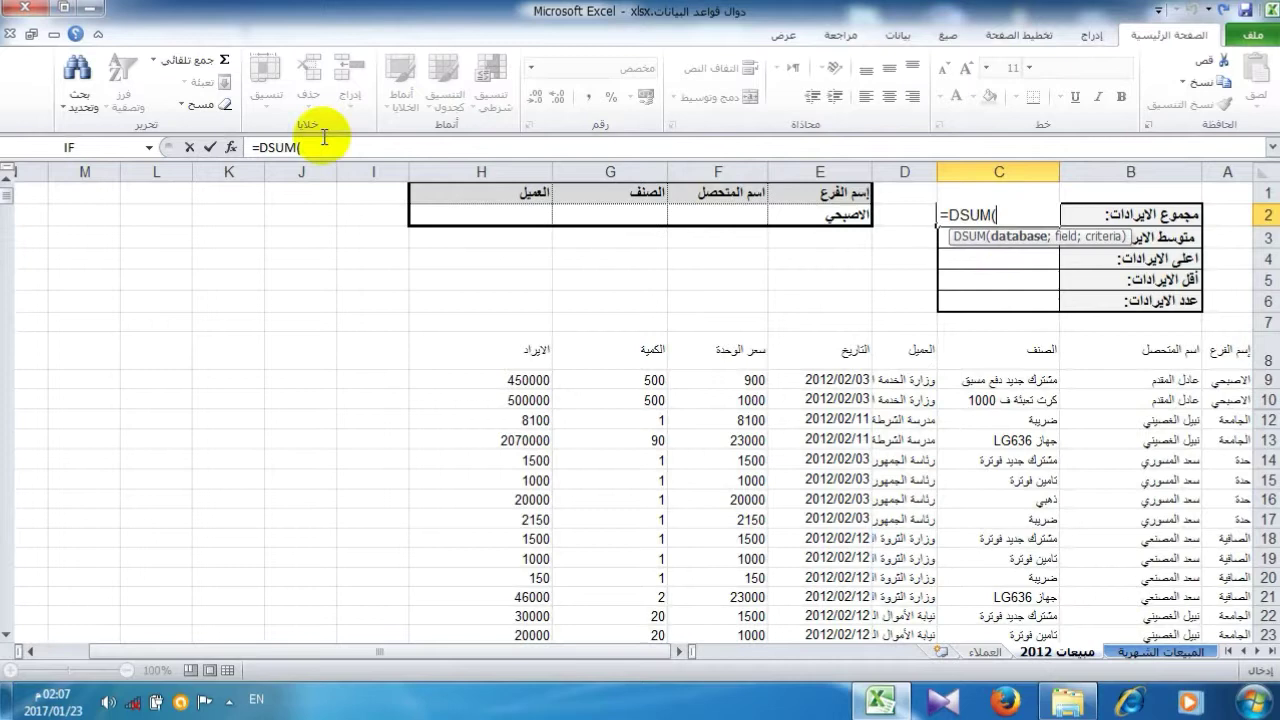
click(231, 147)
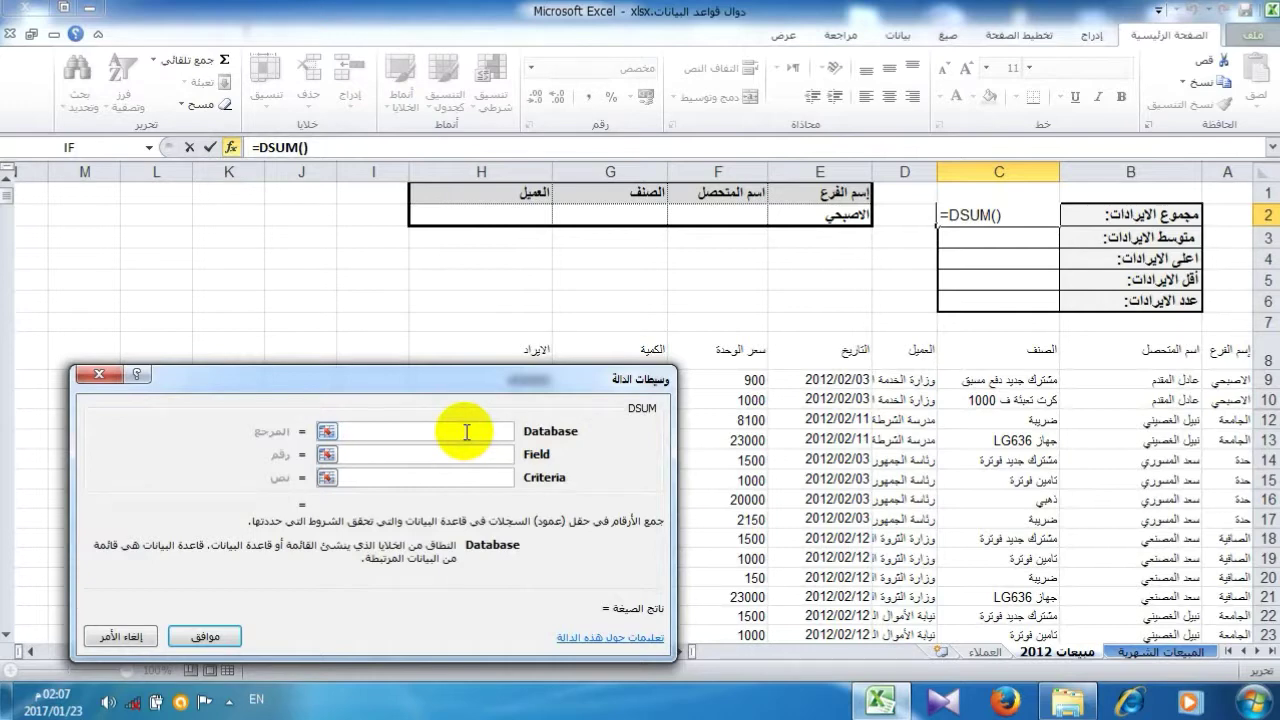
key(F3)
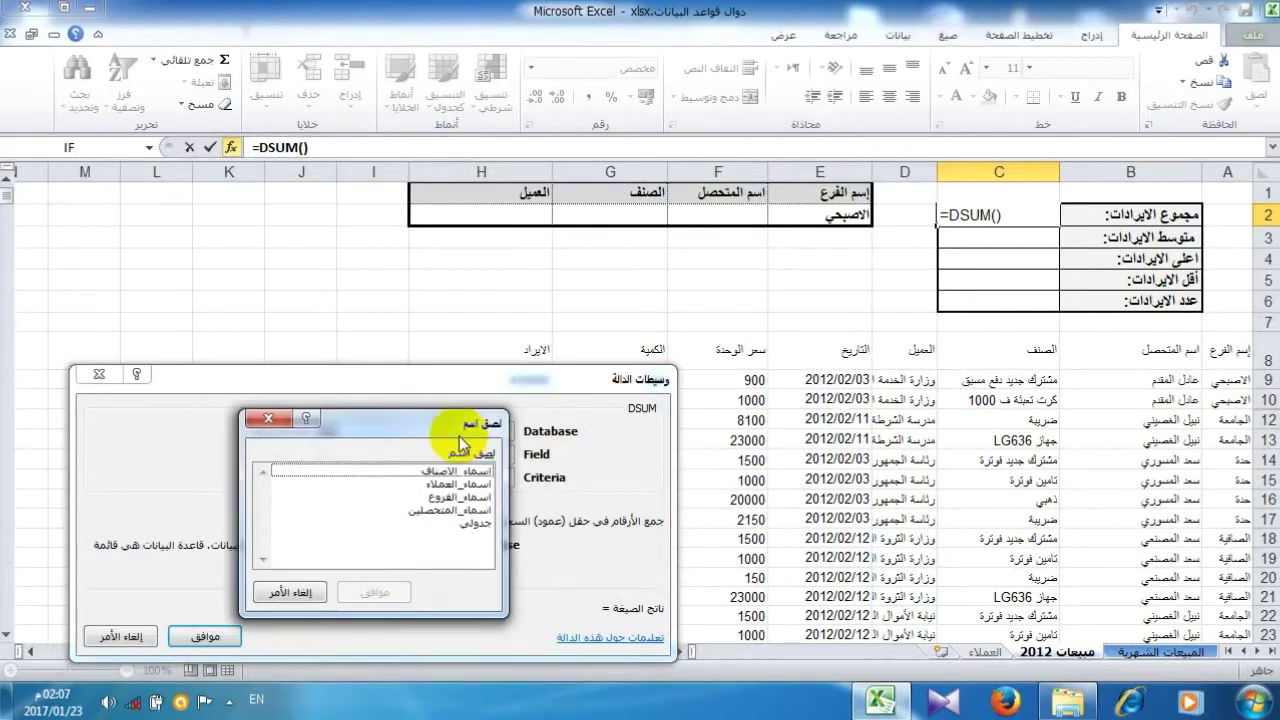
double_click(458, 525)
Complete the DSUM formula in C2 with header H8 as the field and E1:H2 as the criteria
click(452, 455)
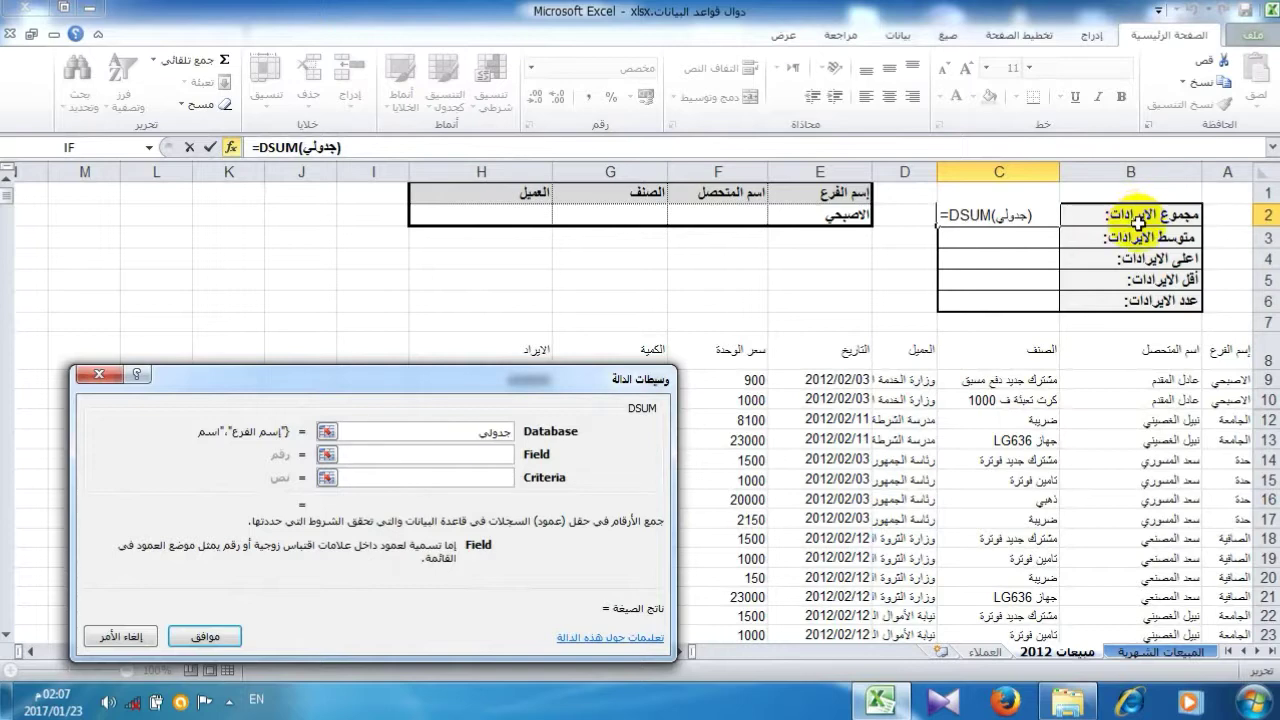
drag(571, 381, 611, 427)
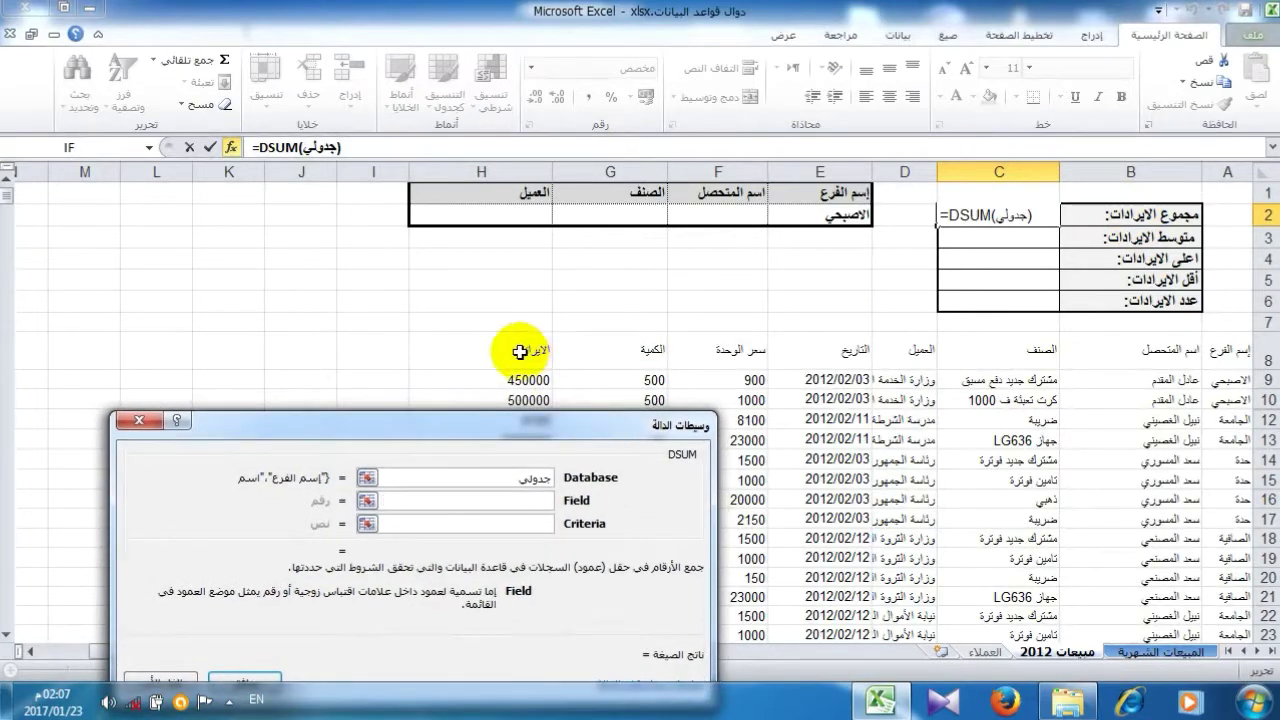
click(518, 352)
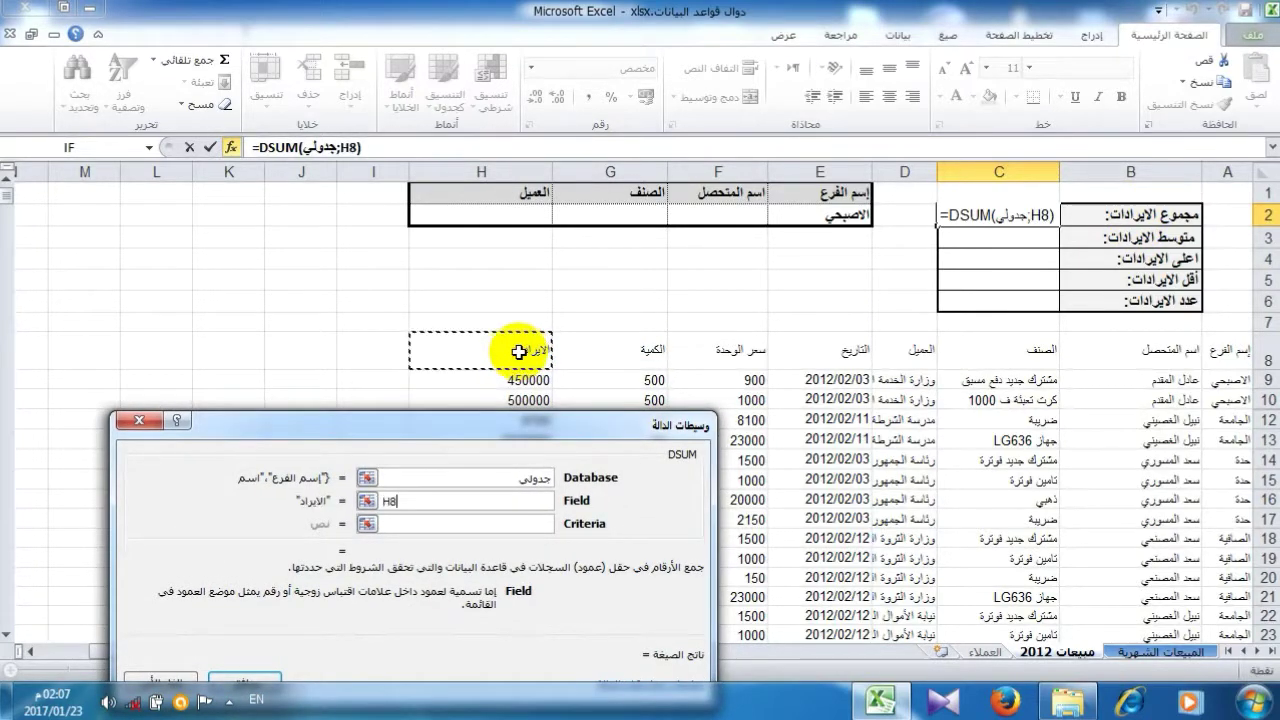
click(475, 524)
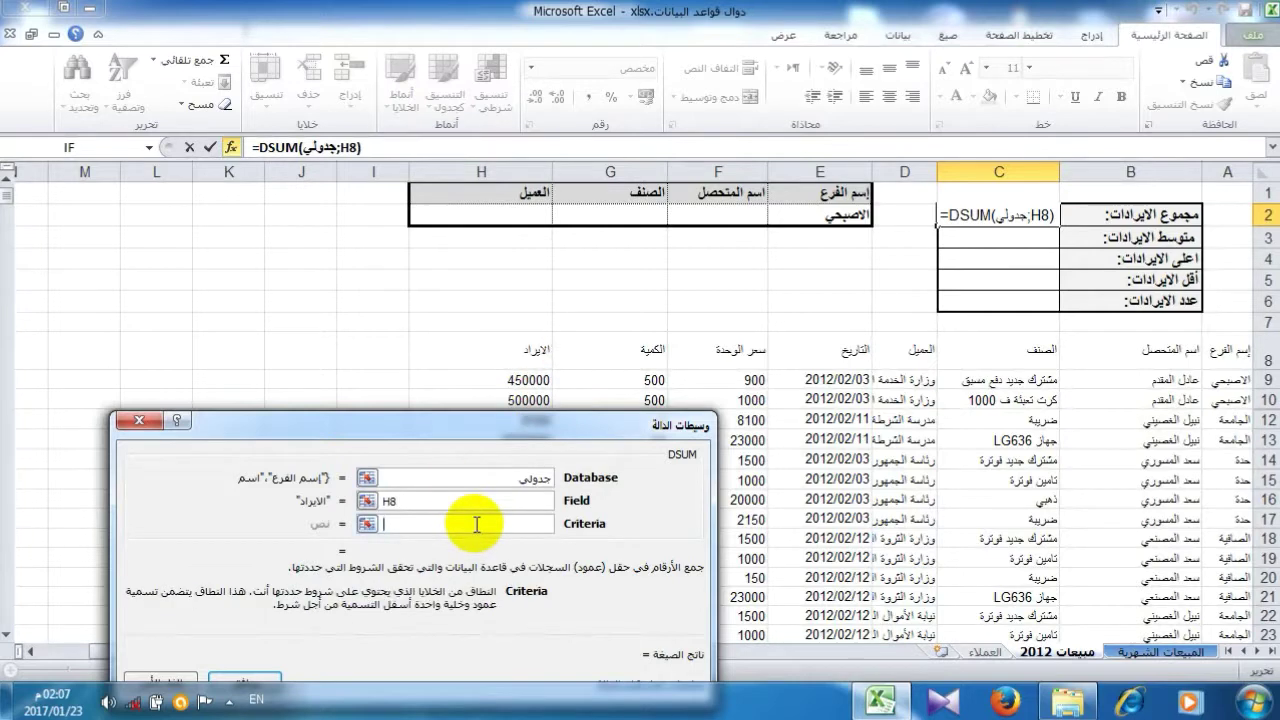
drag(808, 183, 540, 215)
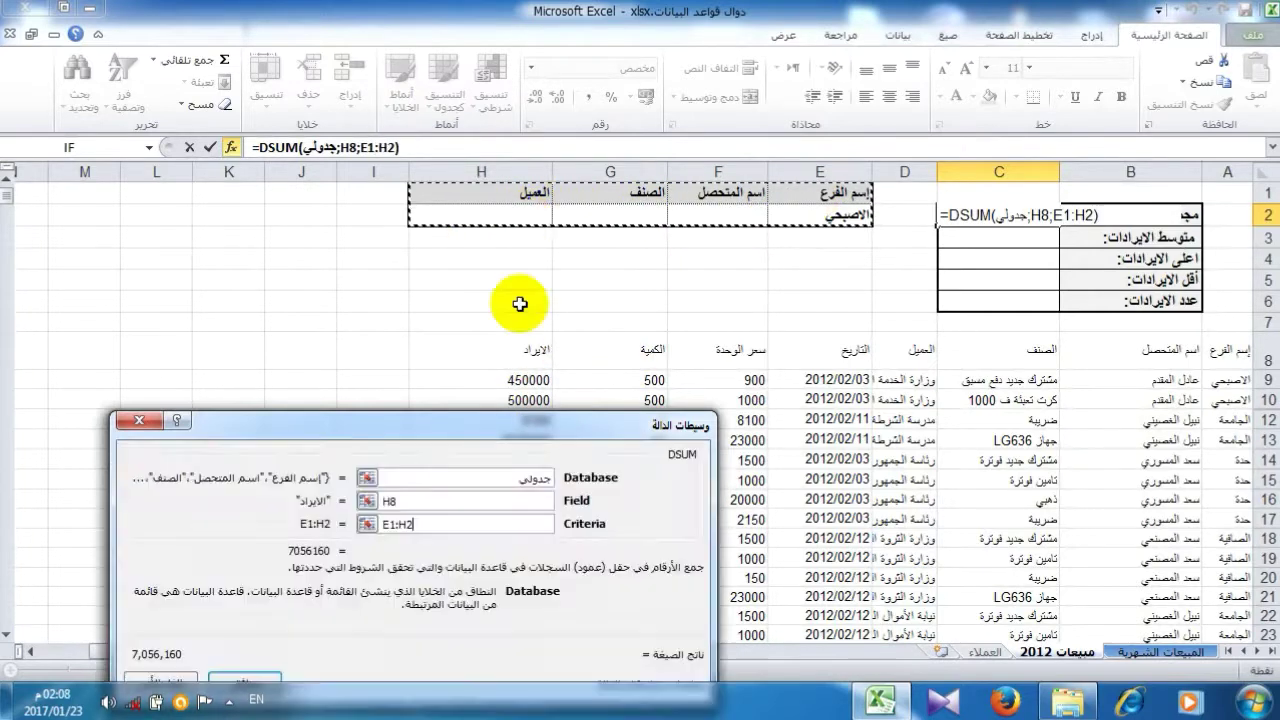
drag(350, 425, 346, 271)
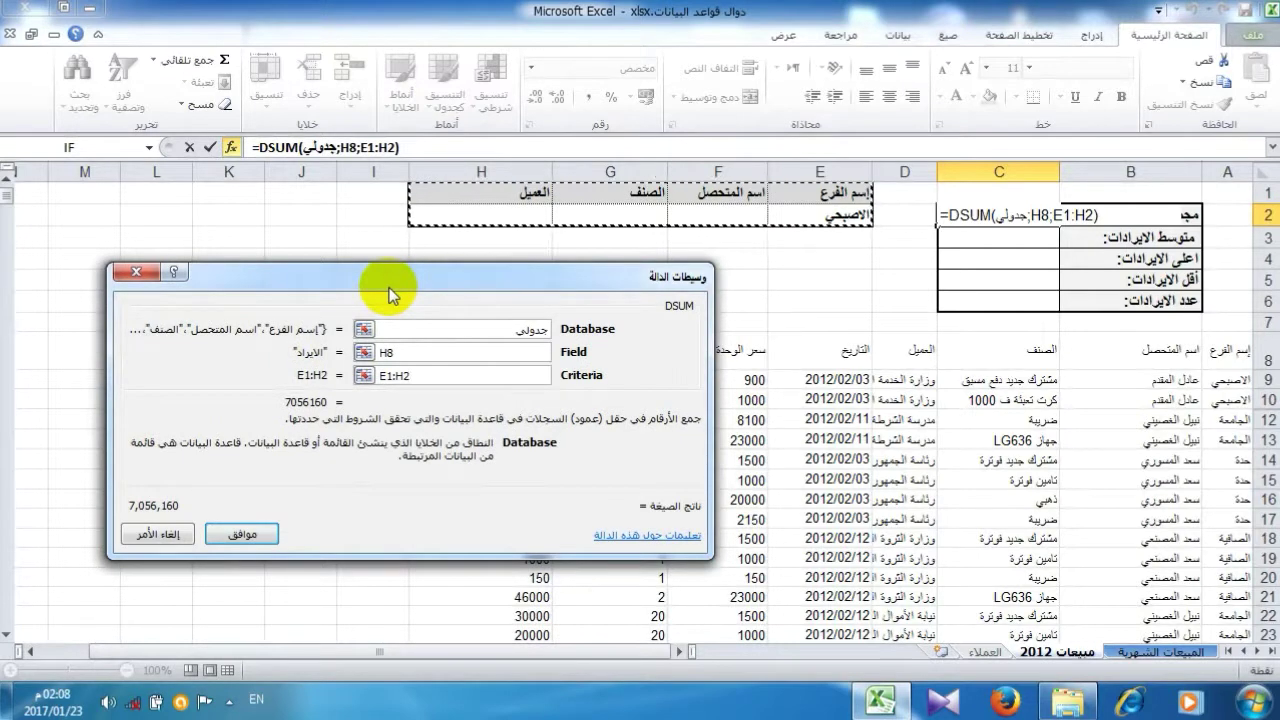
click(490, 330)
click(633, 310)
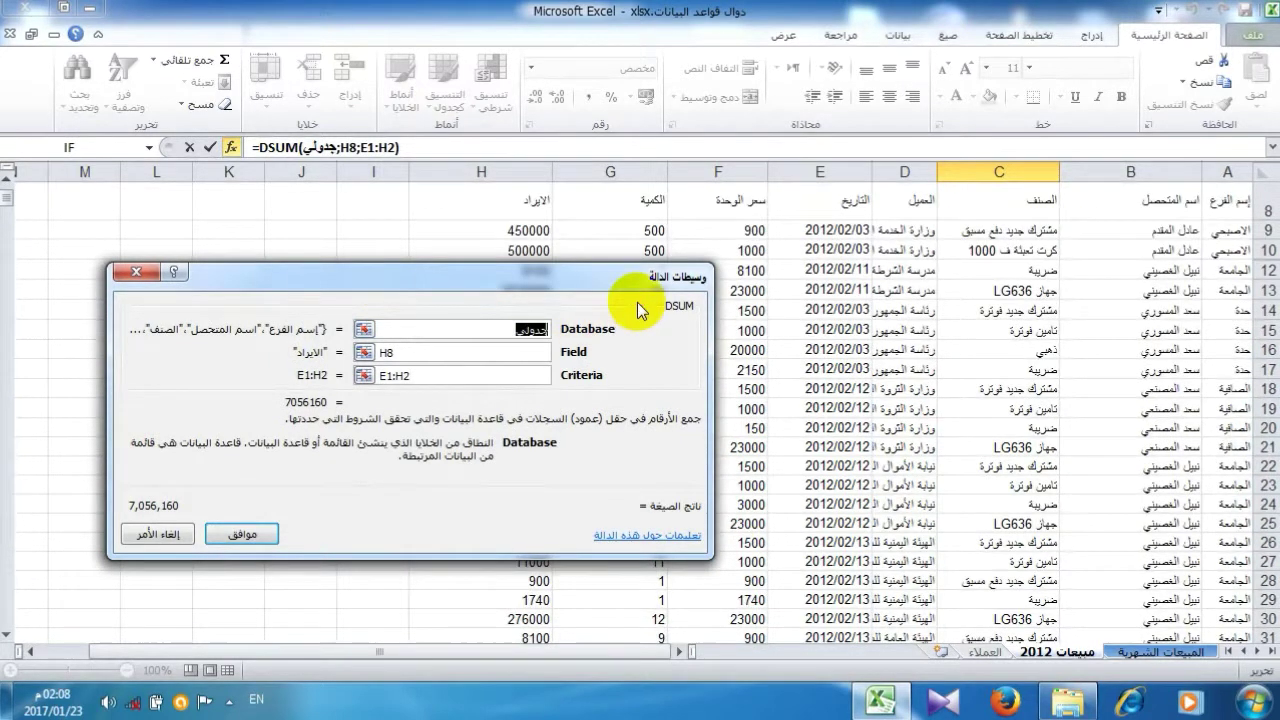
click(412, 347)
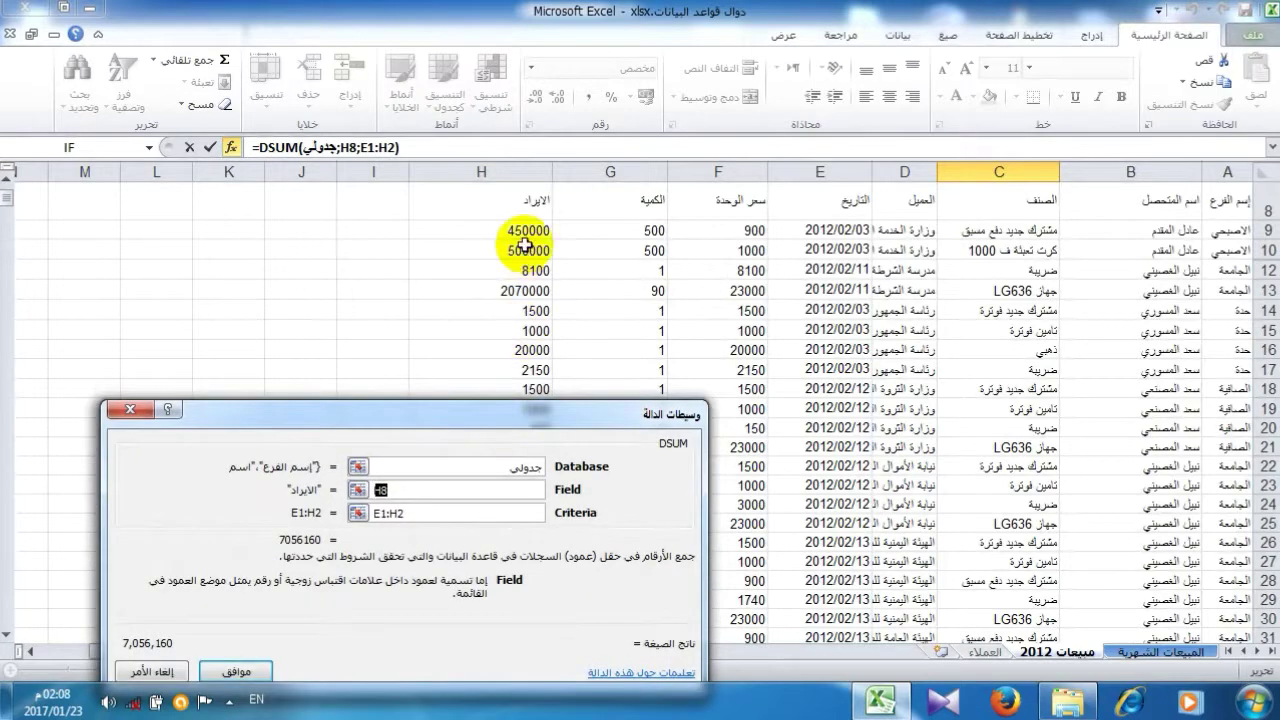
scroll(310, 330, up, 3)
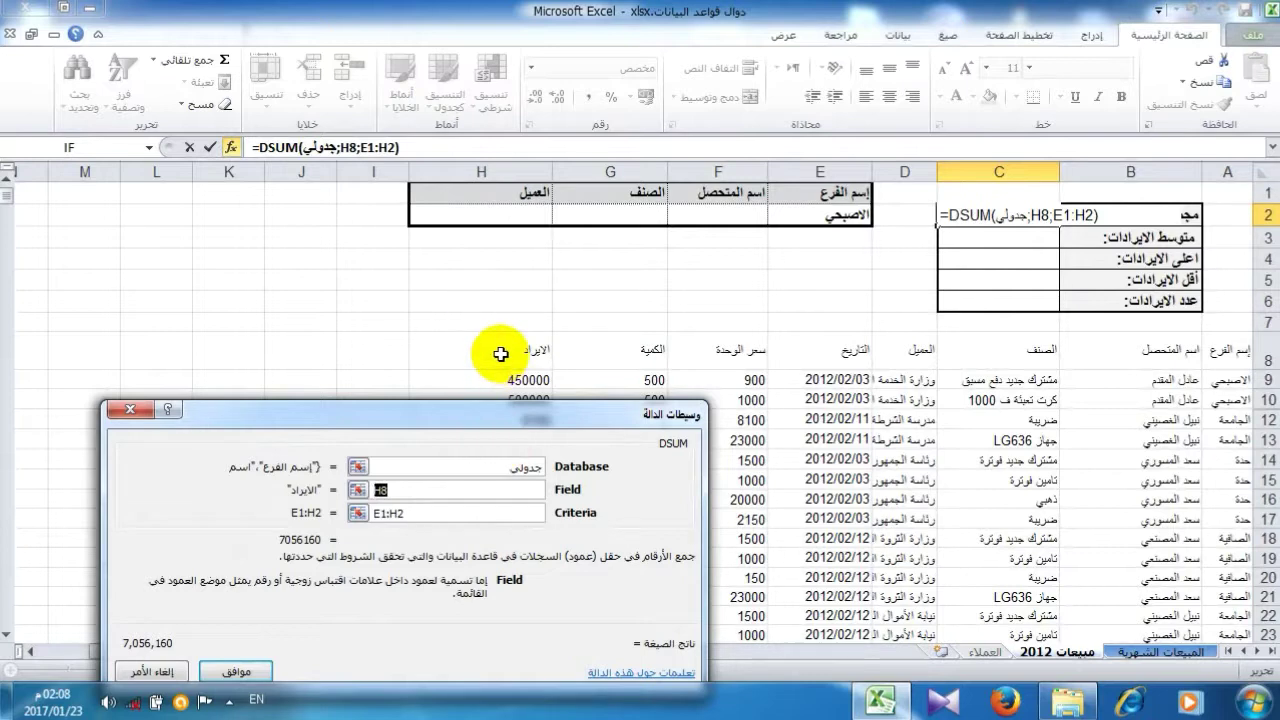
click(250, 668)
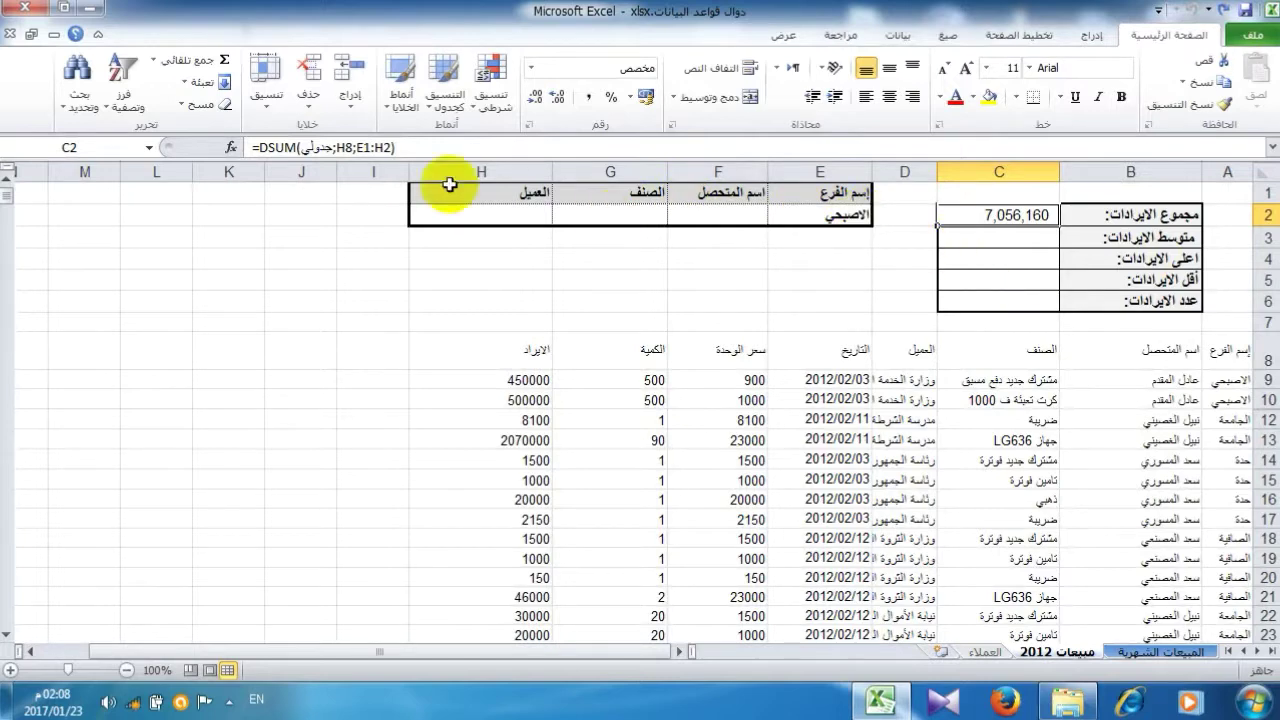
Name the criteria range E1:H2 as شروطي
drag(809, 194, 512, 216)
click(94, 147)
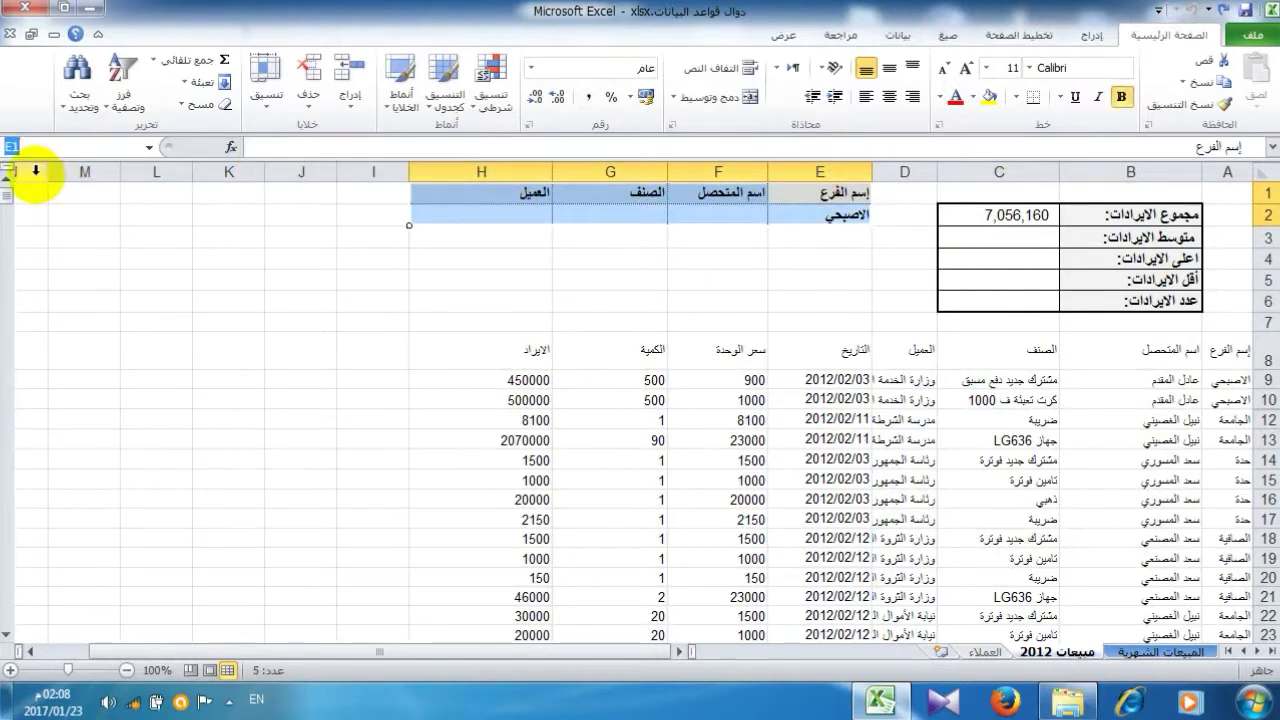
text(a)
text(ر)
text(وطي)
key(Return)
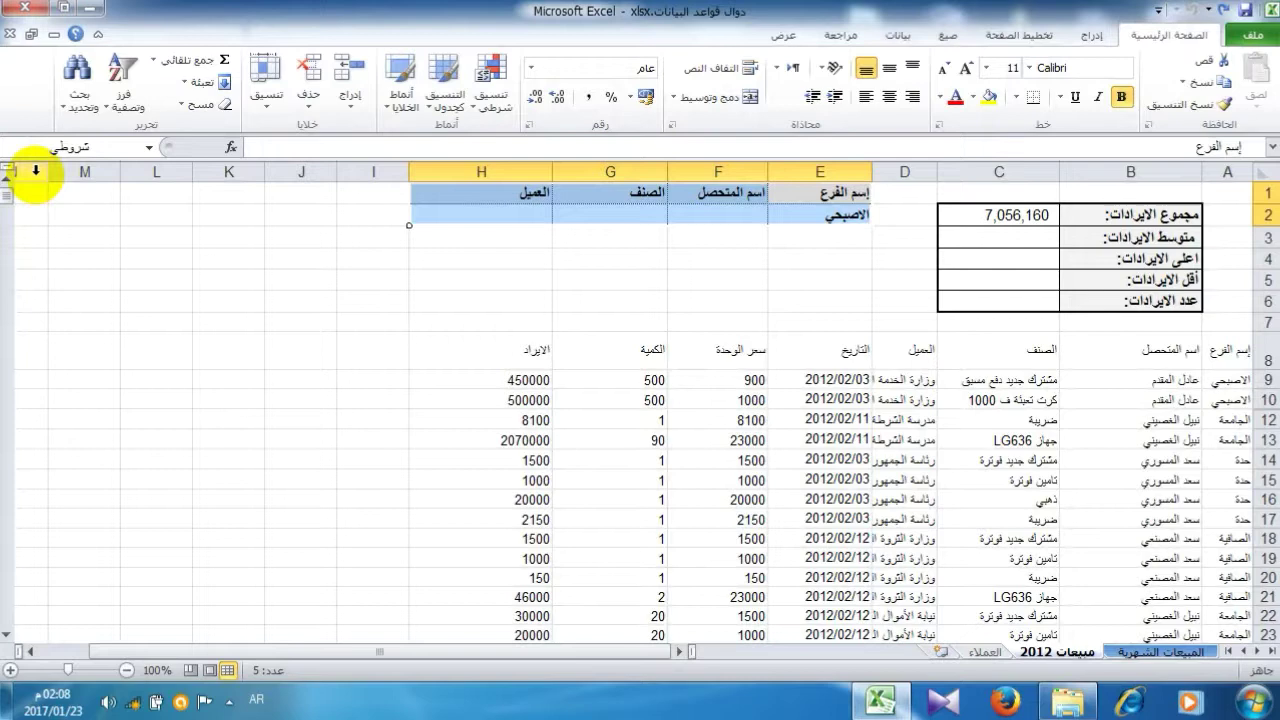
key(Return)
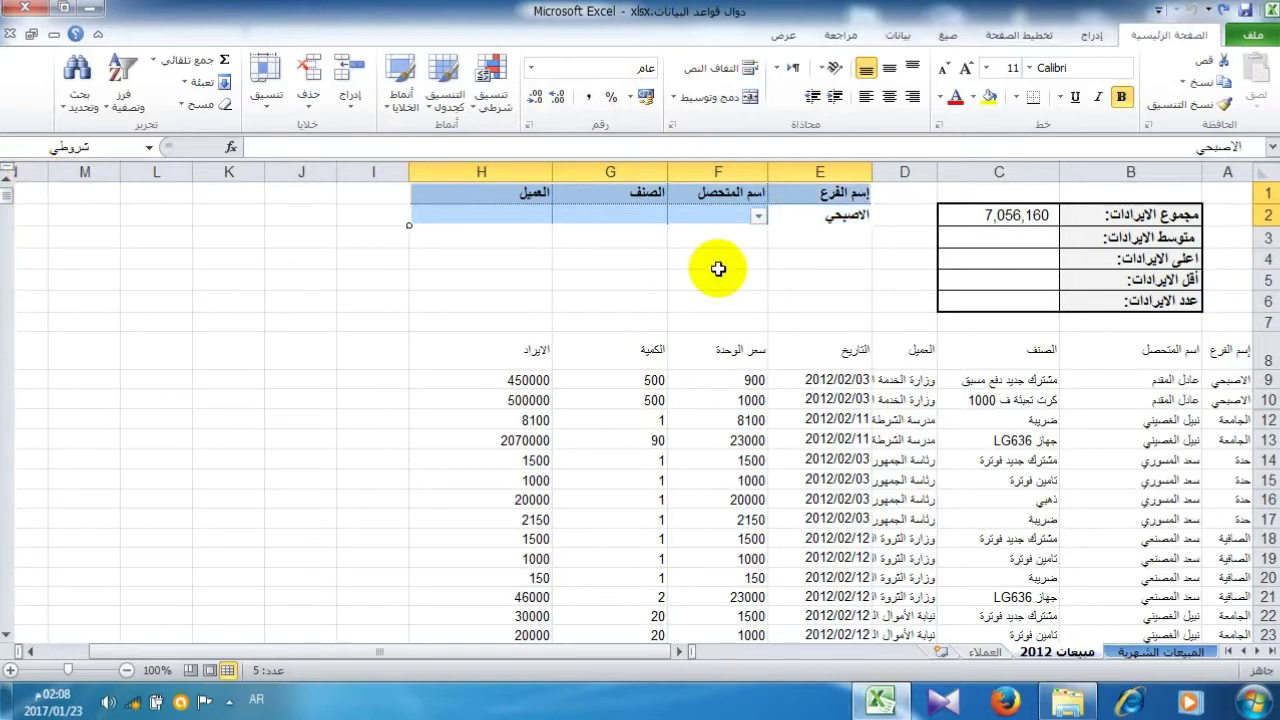
Delete the DSUM formula from the total revenue cell C2
click(836, 288)
click(996, 212)
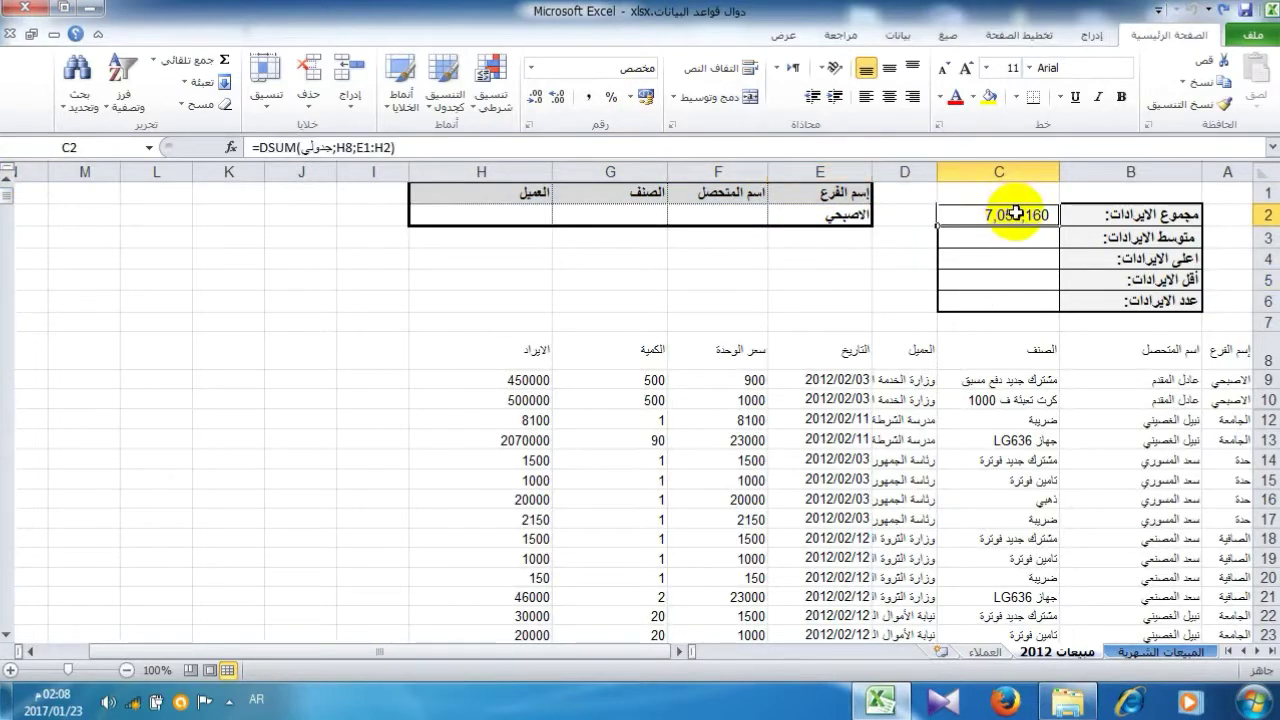
key(Delete)
Start a DSUM formula in the total revenue cell C2 and open its function arguments
drag(805, 193, 471, 209)
drag(1240, 354, 509, 366)
click(1000, 218)
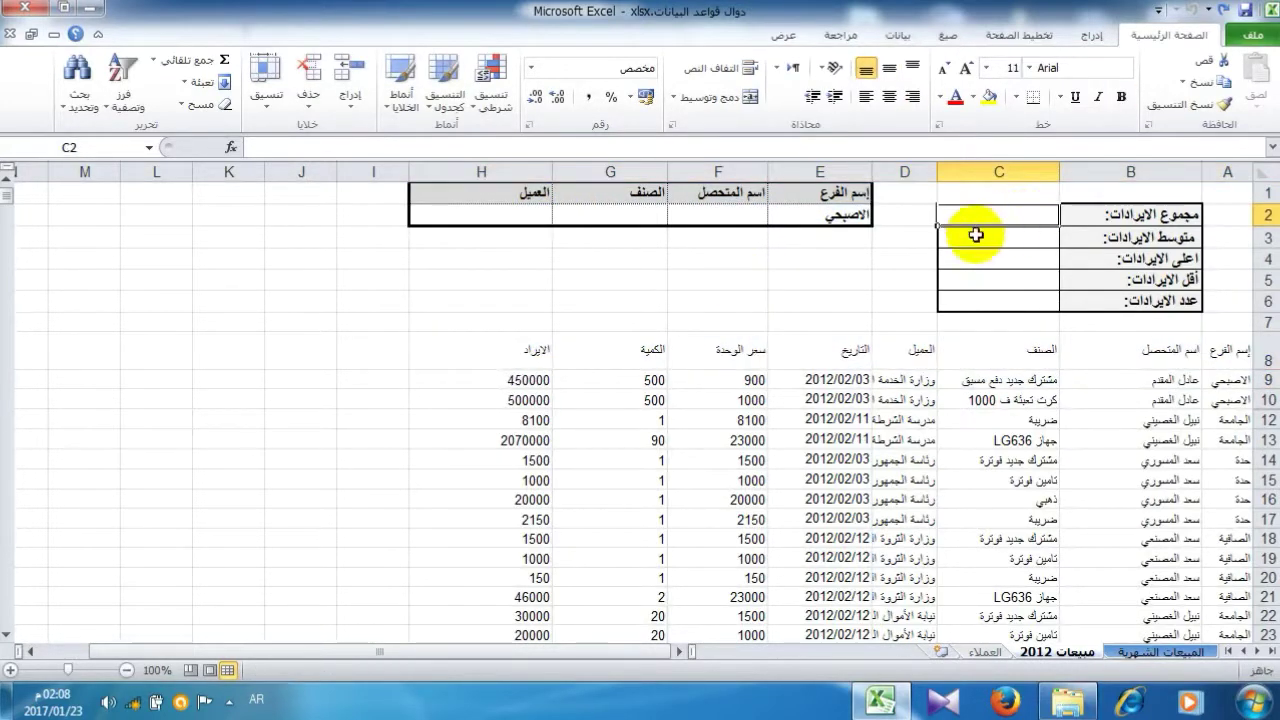
text(=)
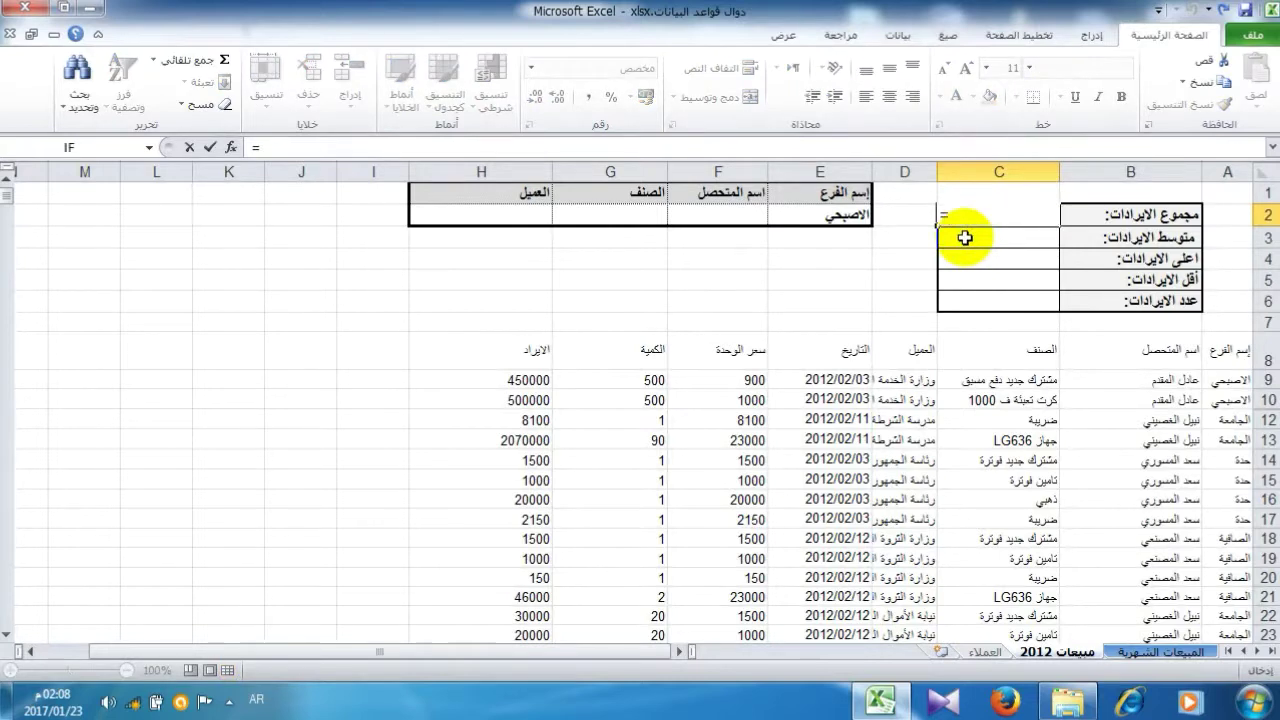
text(d)
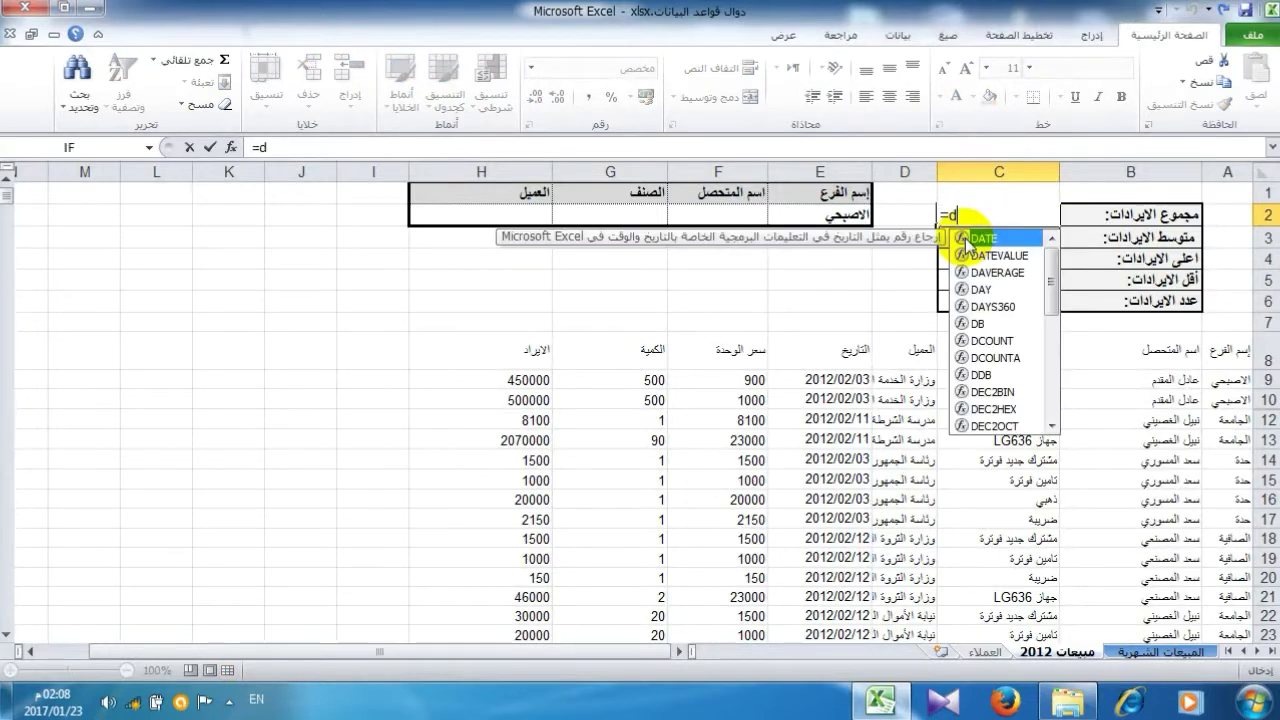
text(sum)
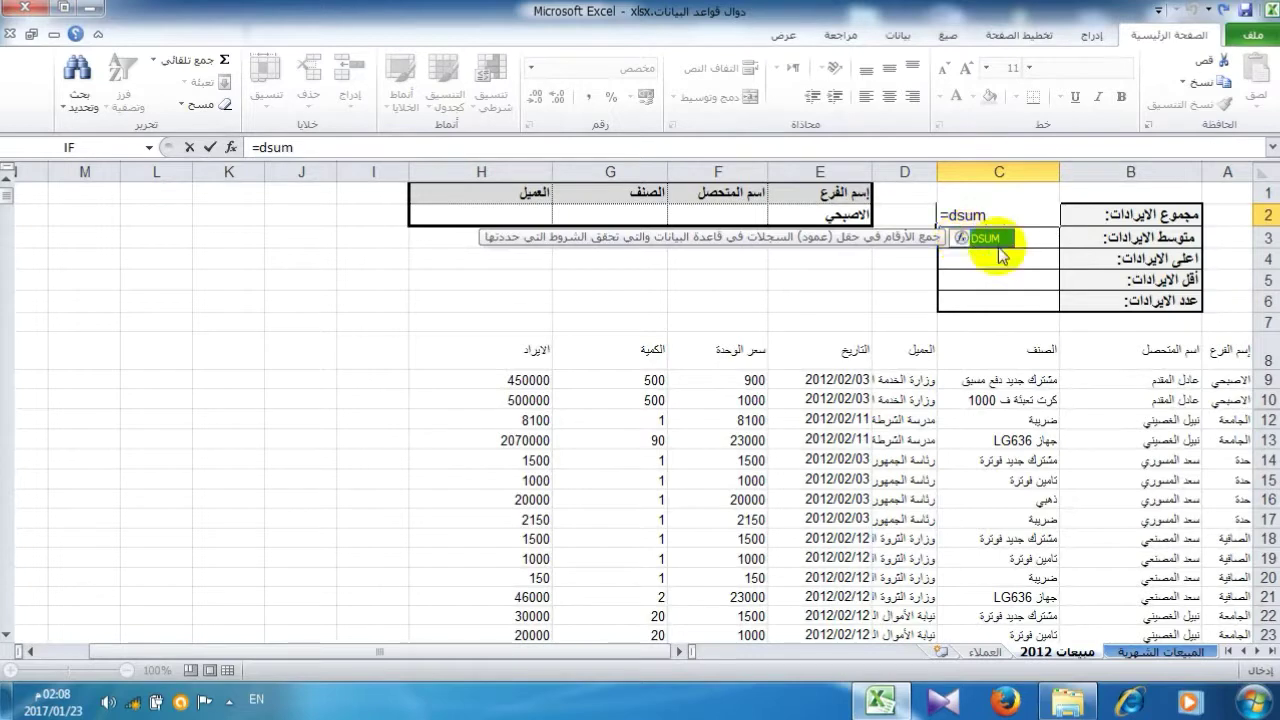
double_click(967, 237)
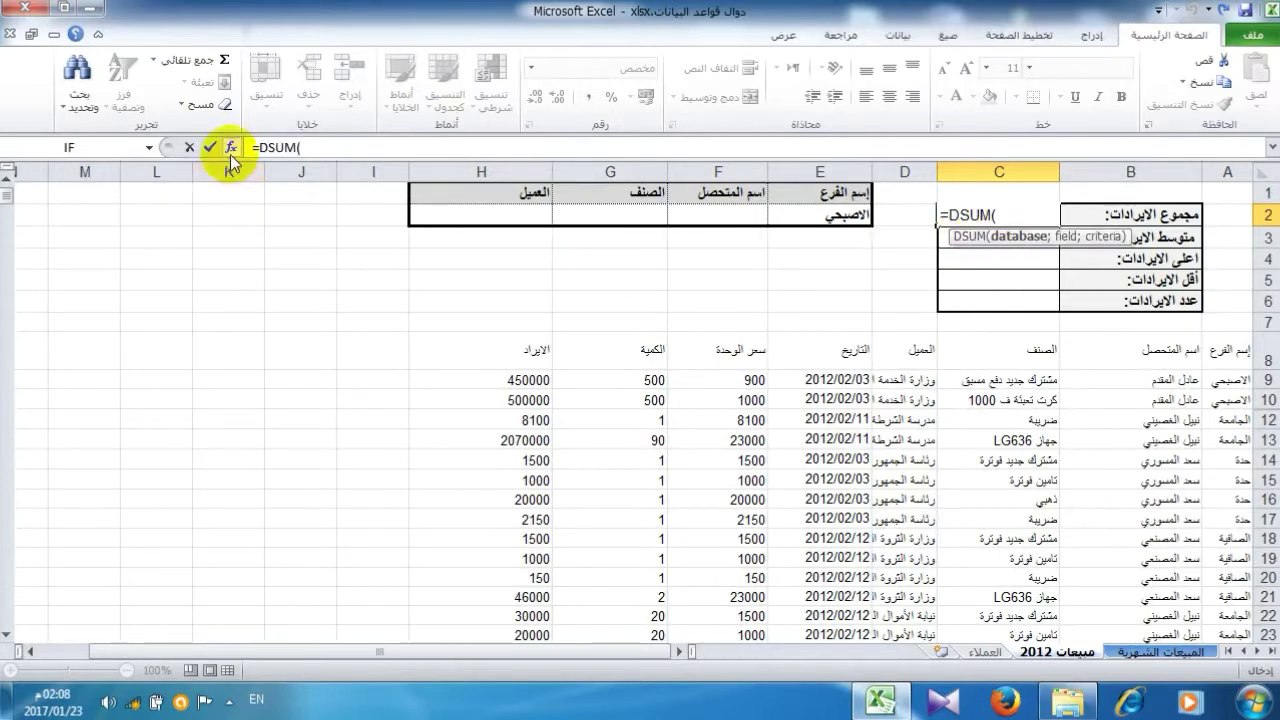
click(231, 147)
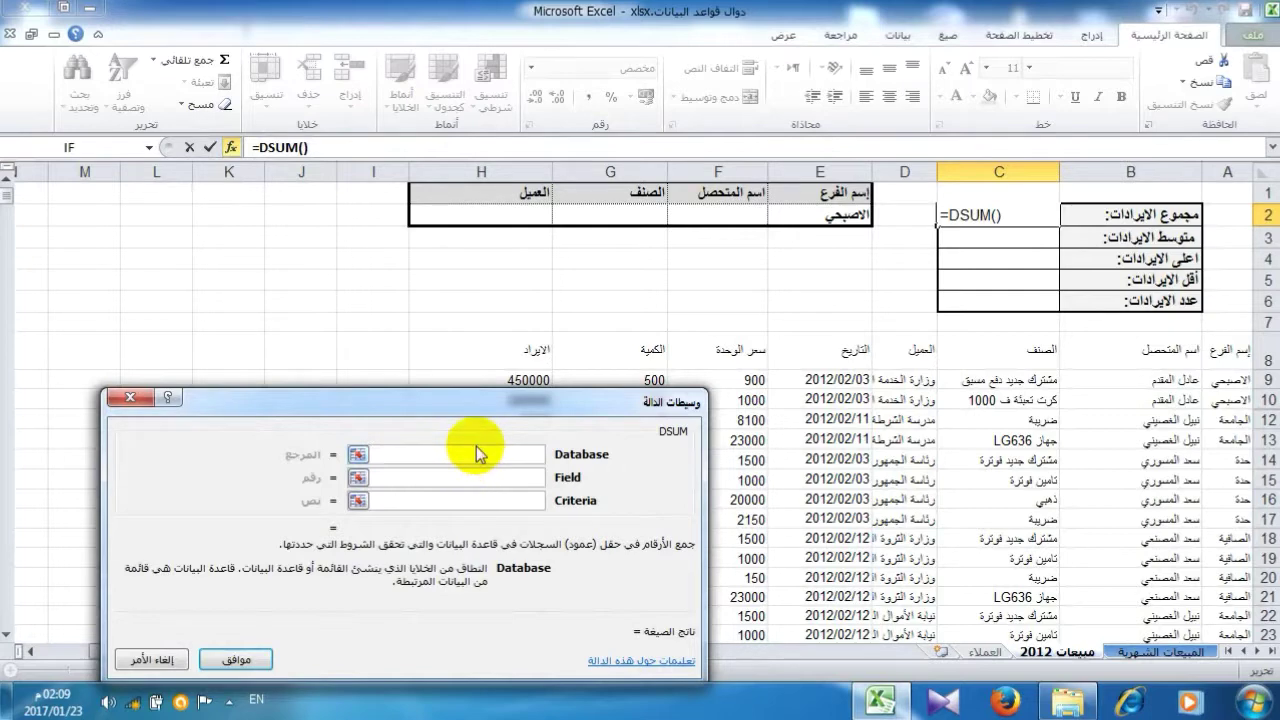
Complete the DSUM in C2 with جدولي as the database, header H8 as the field and شروطي as the criteria
key(F3)
double_click(499, 560)
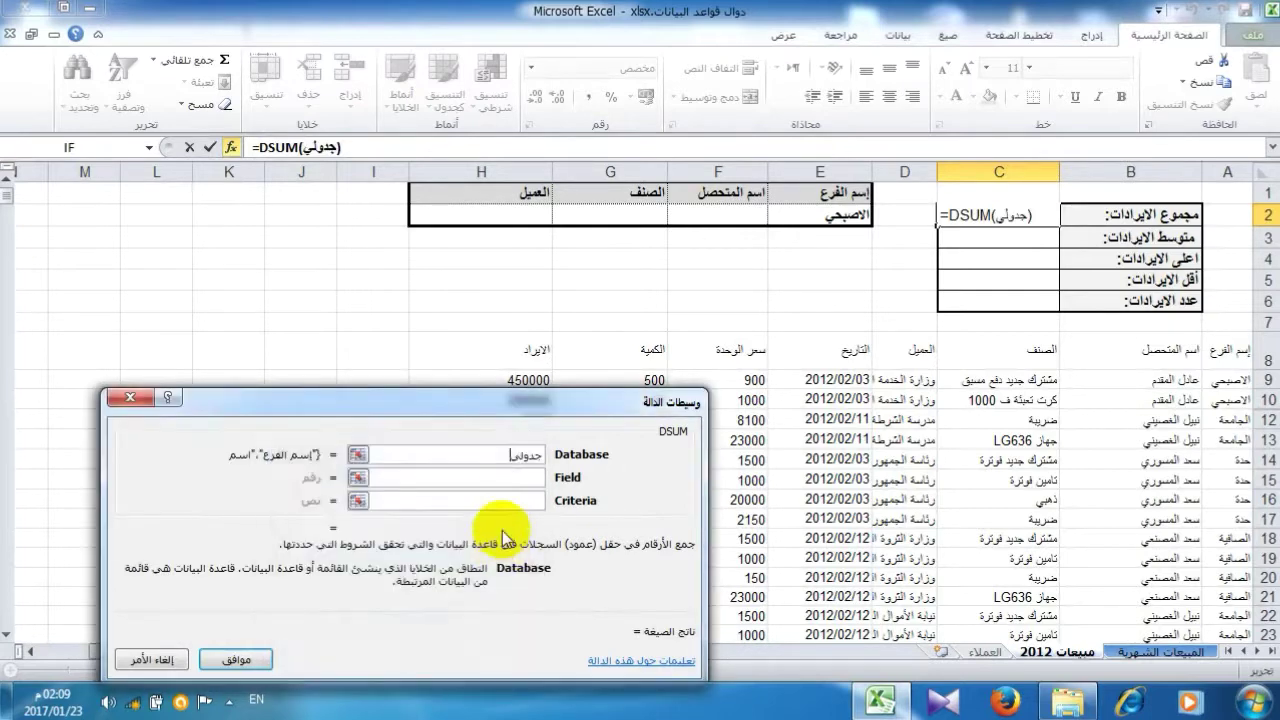
click(517, 353)
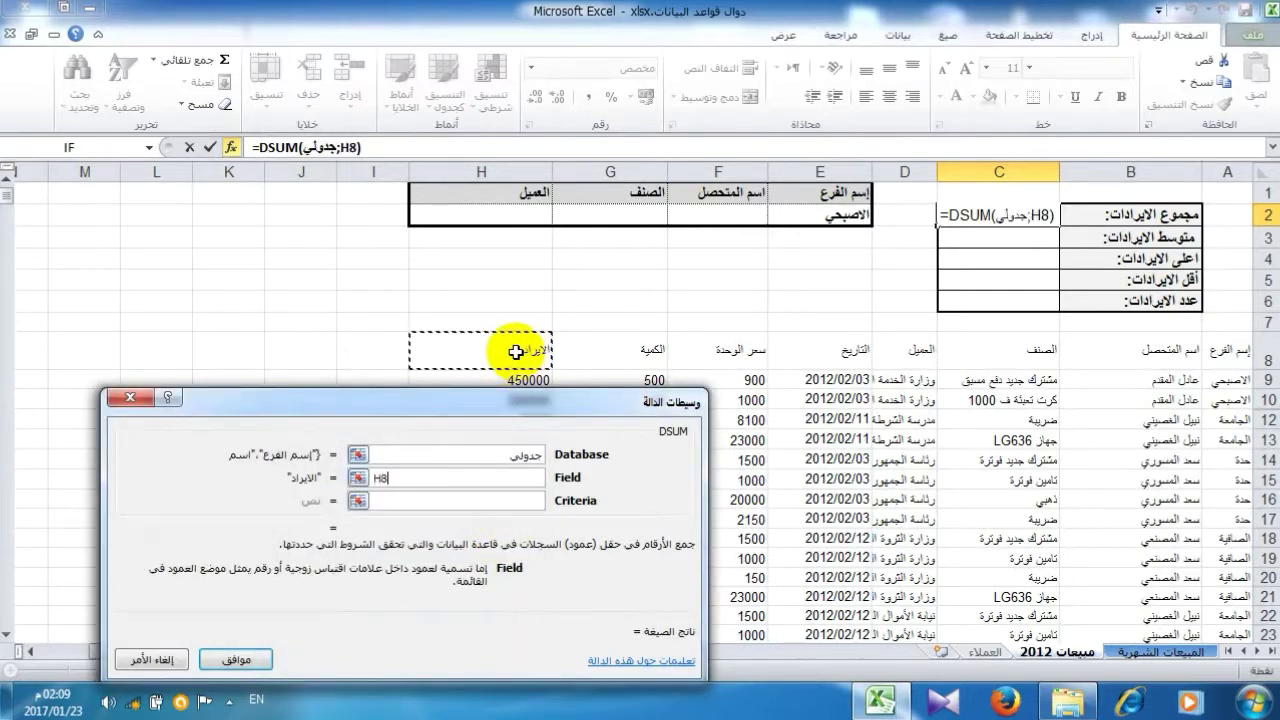
click(491, 501)
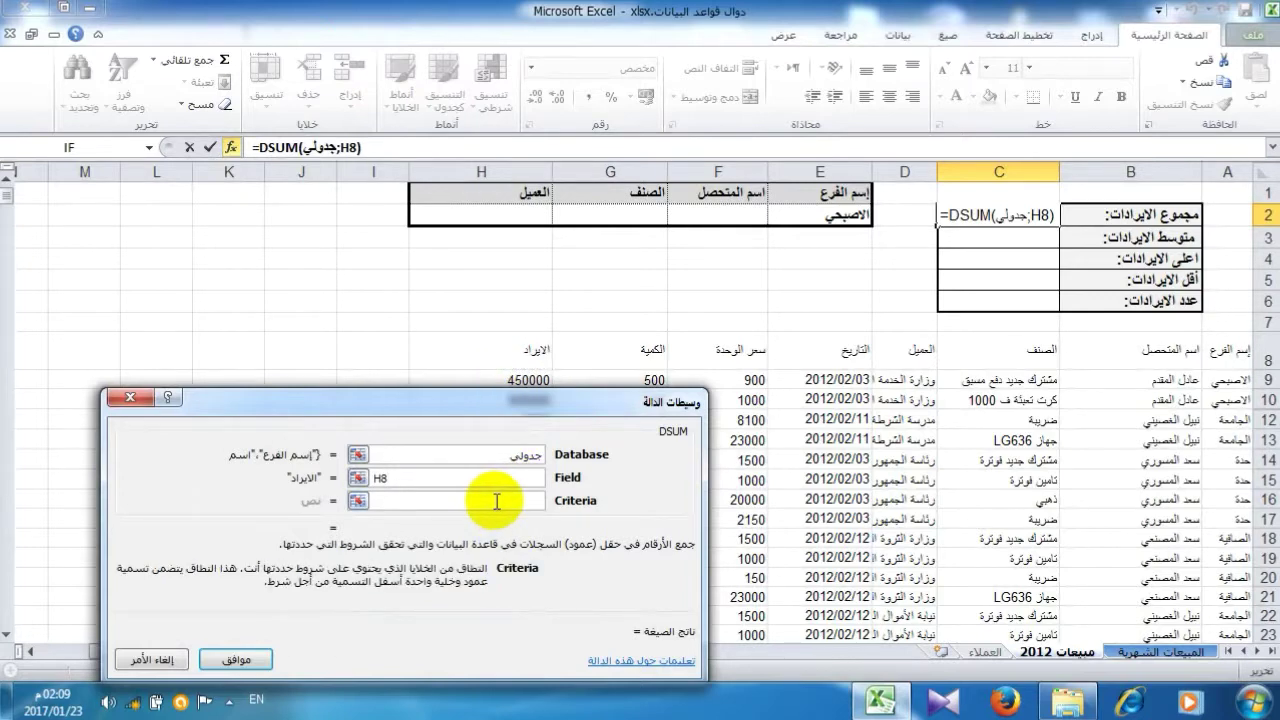
key(F3)
double_click(505, 565)
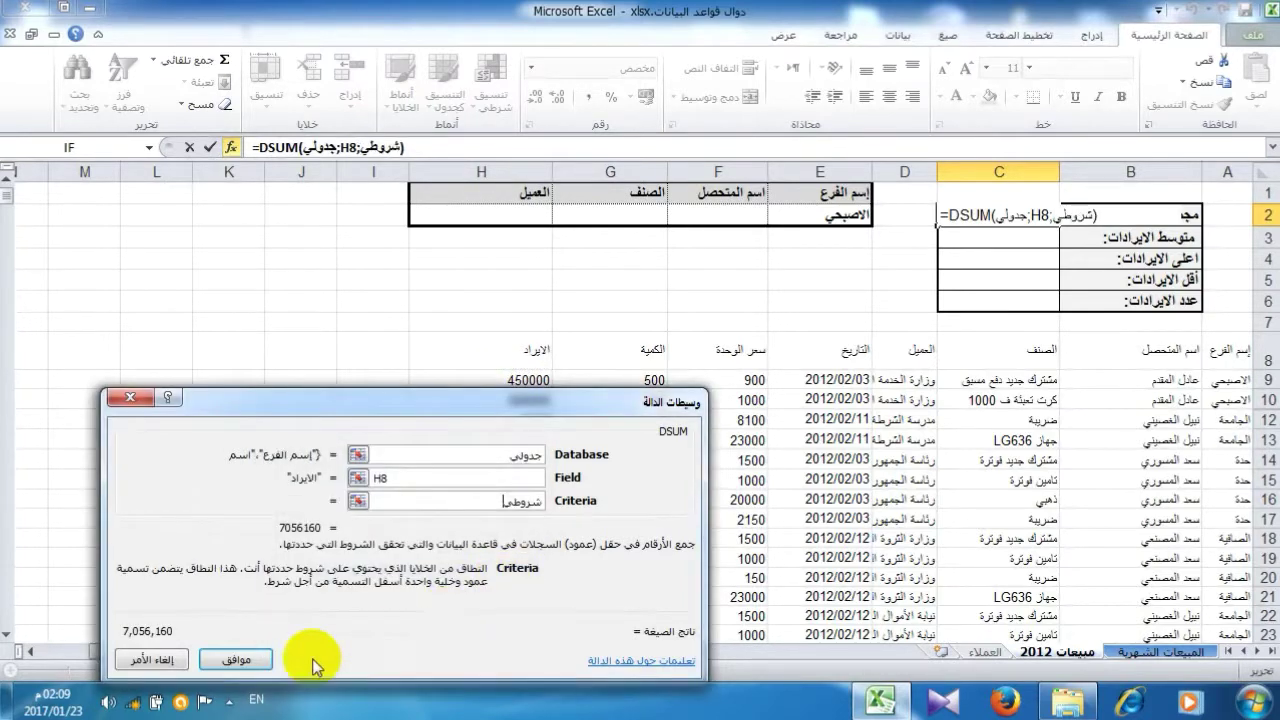
click(238, 659)
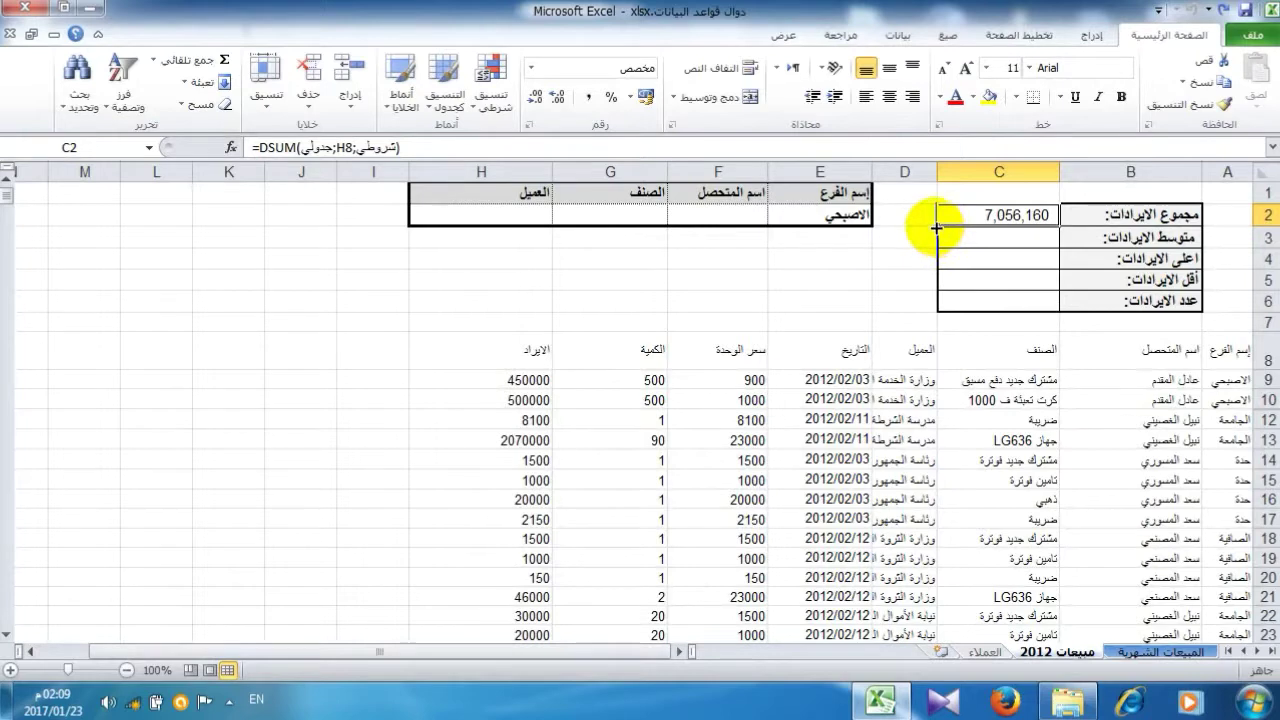
Copy the C2 formula down through C6 and inspect the field argument of the copy in C3
drag(936, 228, 940, 305)
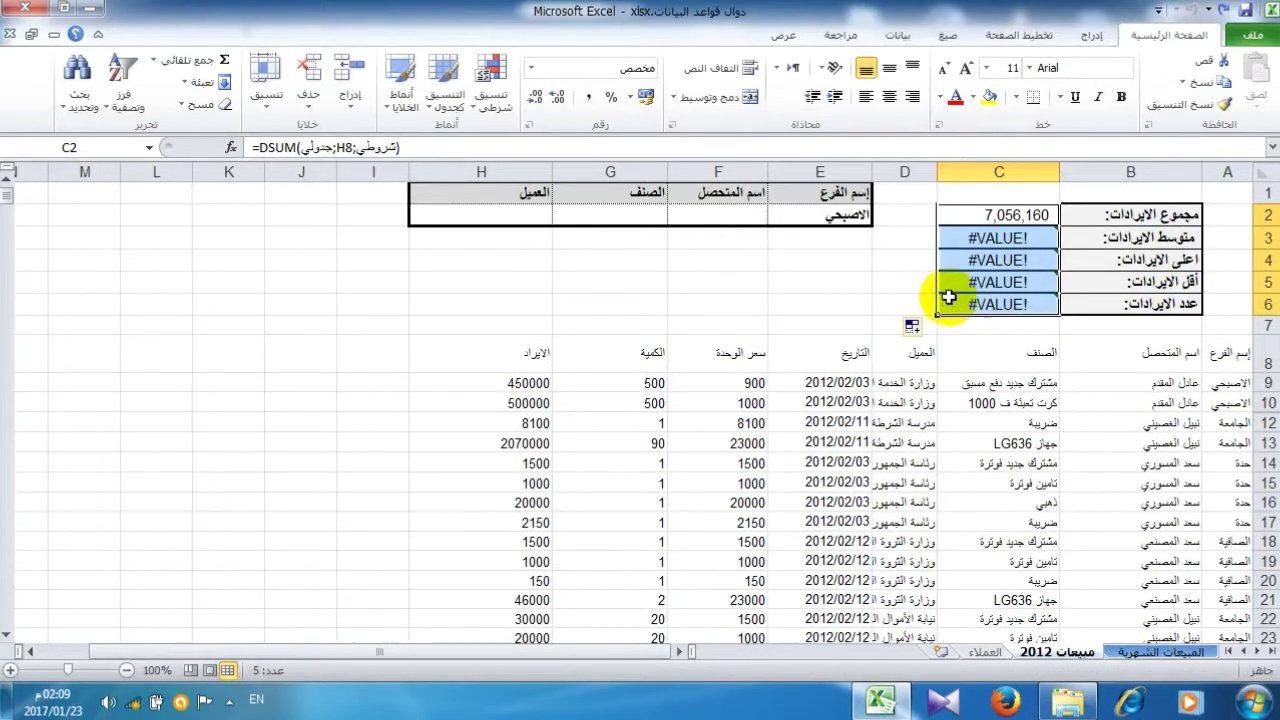
click(1012, 239)
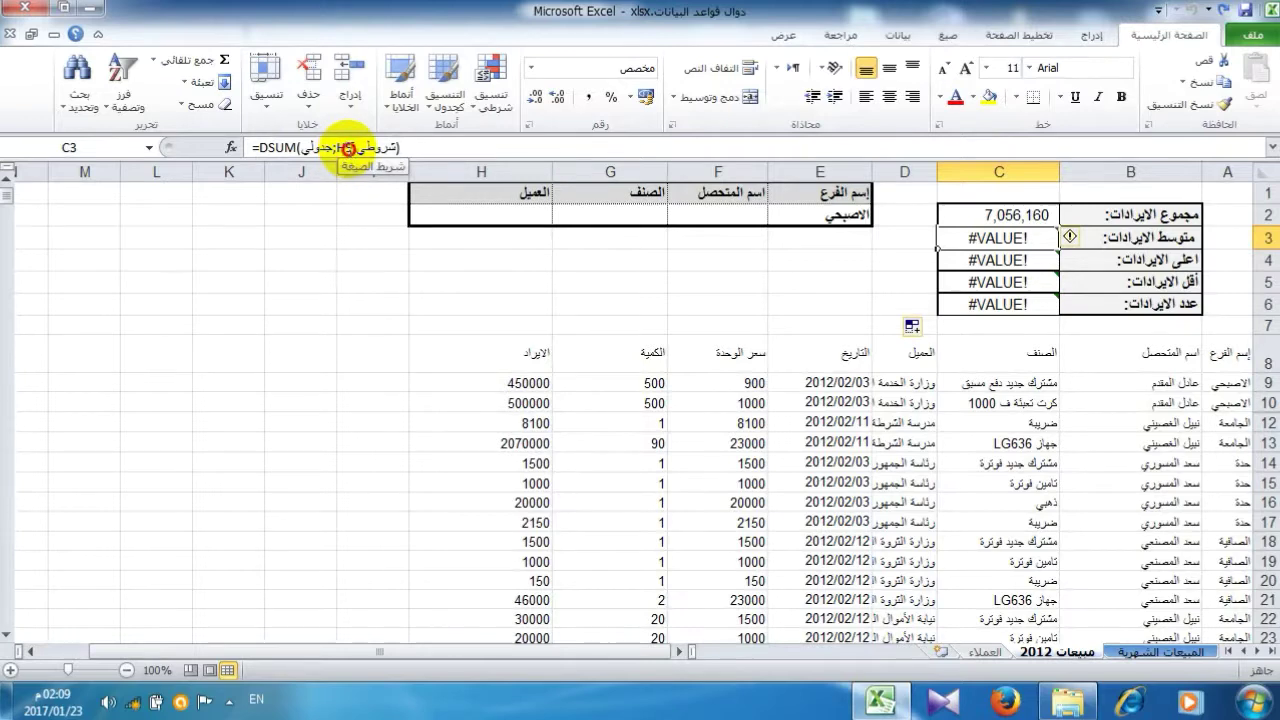
click(345, 148)
click(231, 147)
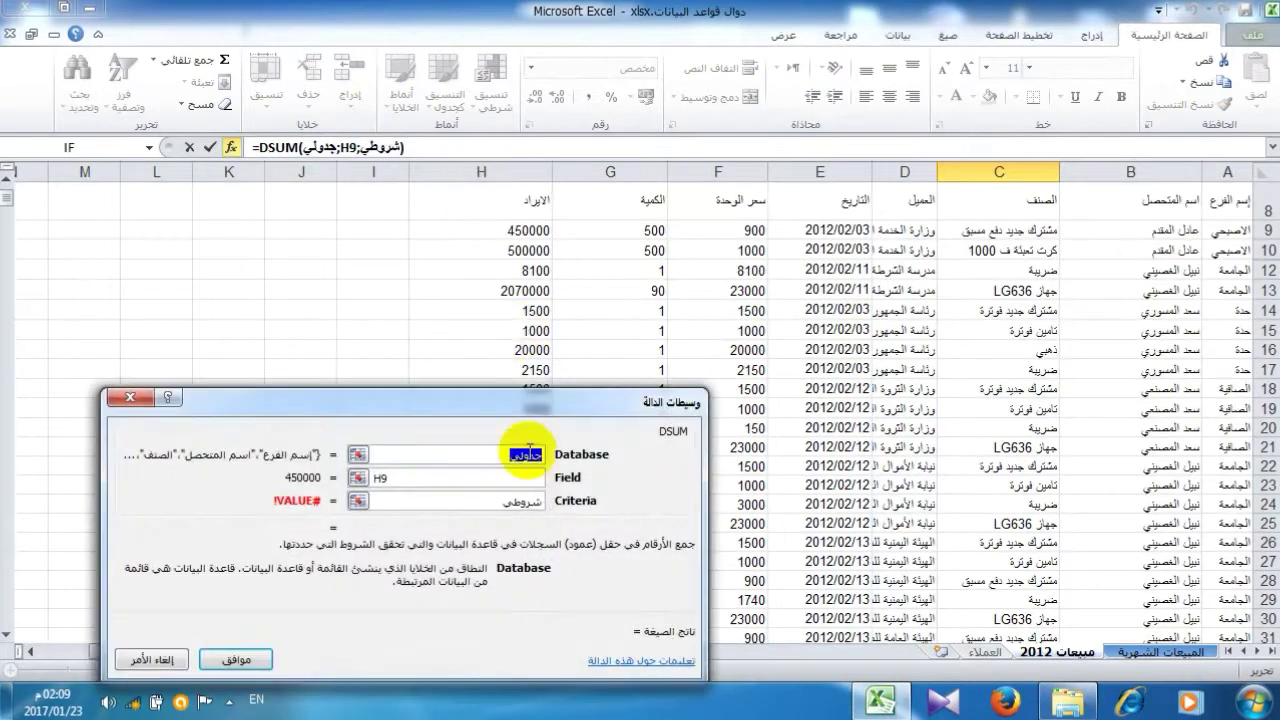
click(417, 477)
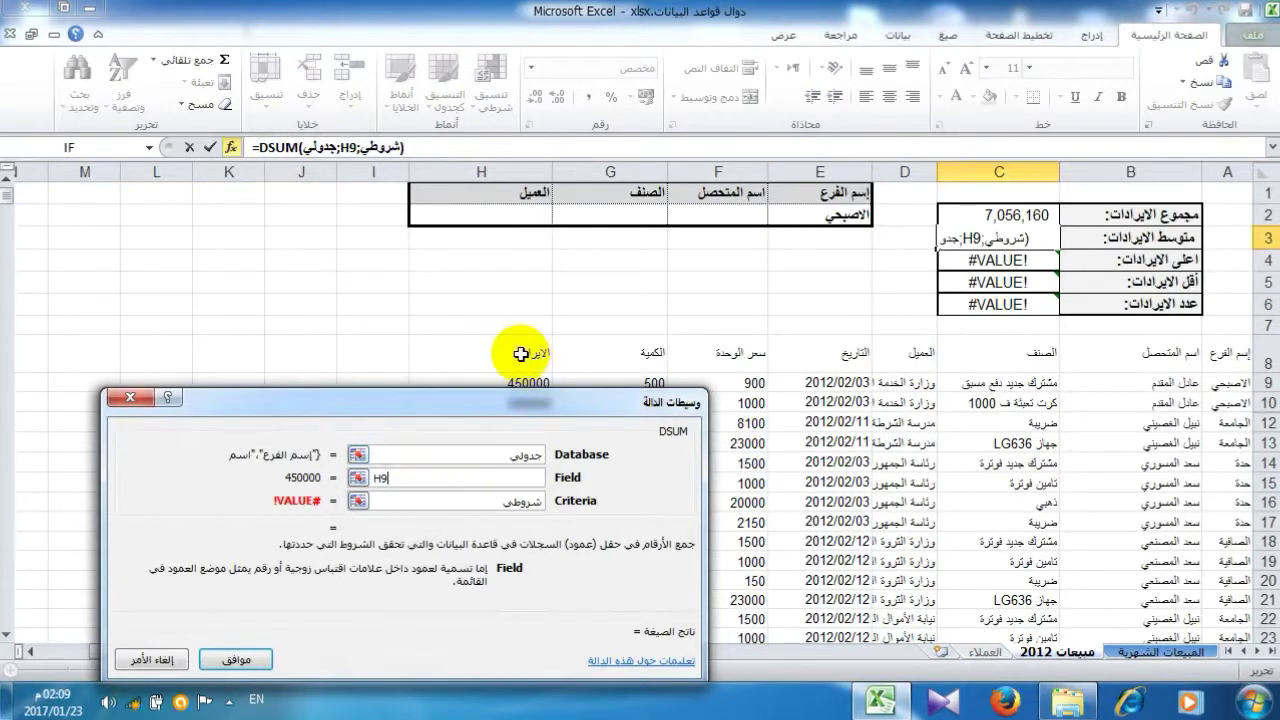
click(152, 659)
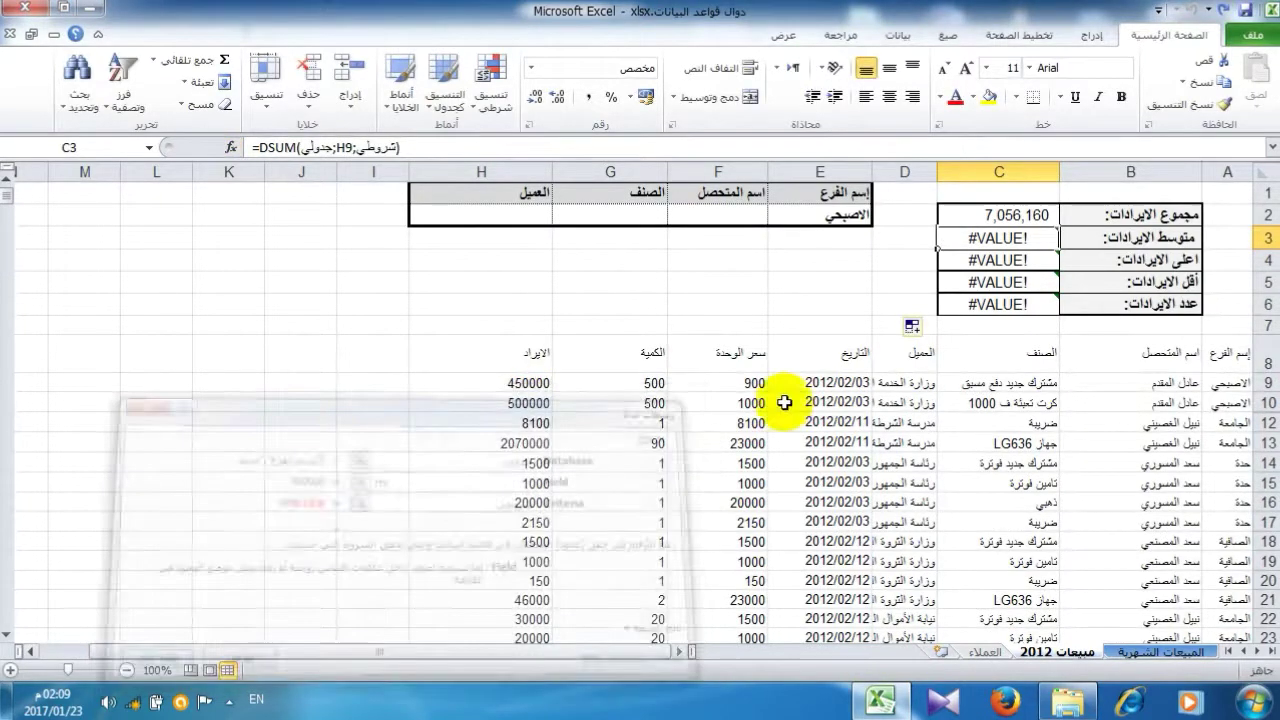
Make the field reference in C2's DSUM absolute as $H$8 and fill the formula down through C6
click(1010, 216)
click(231, 147)
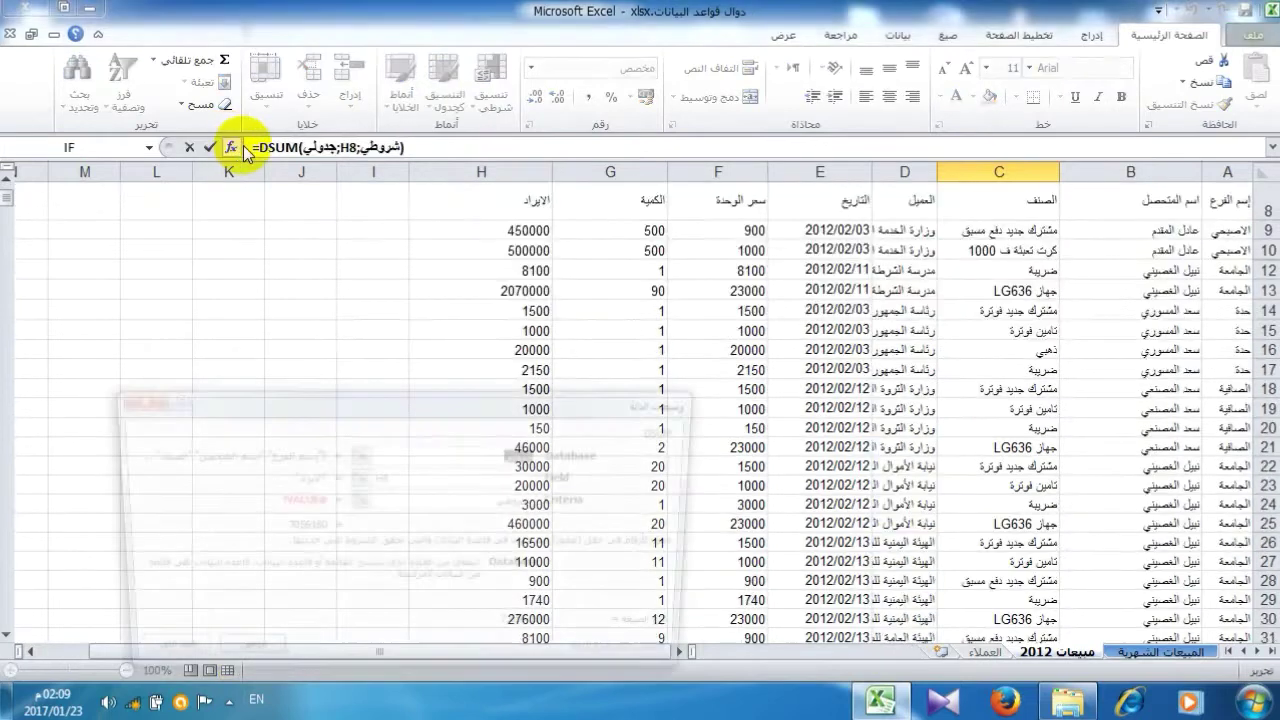
click(381, 476)
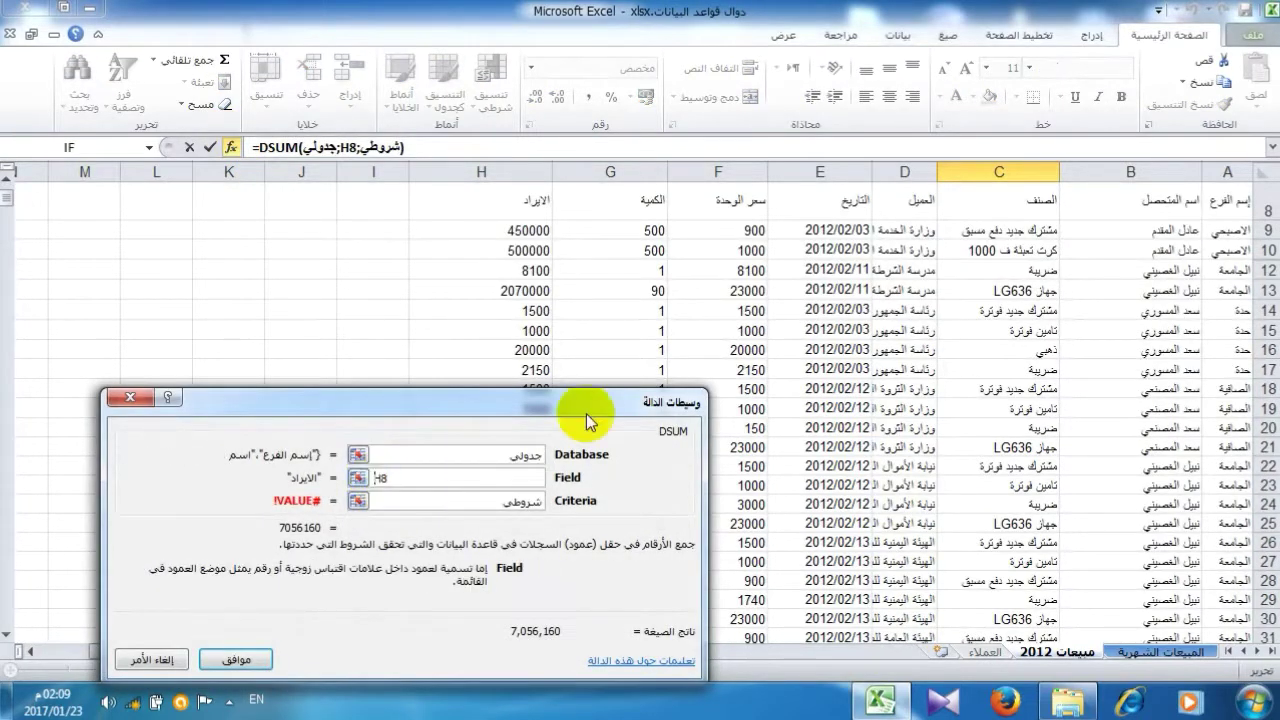
scroll(571, 286, up, 3)
scroll(500, 300, down, 1)
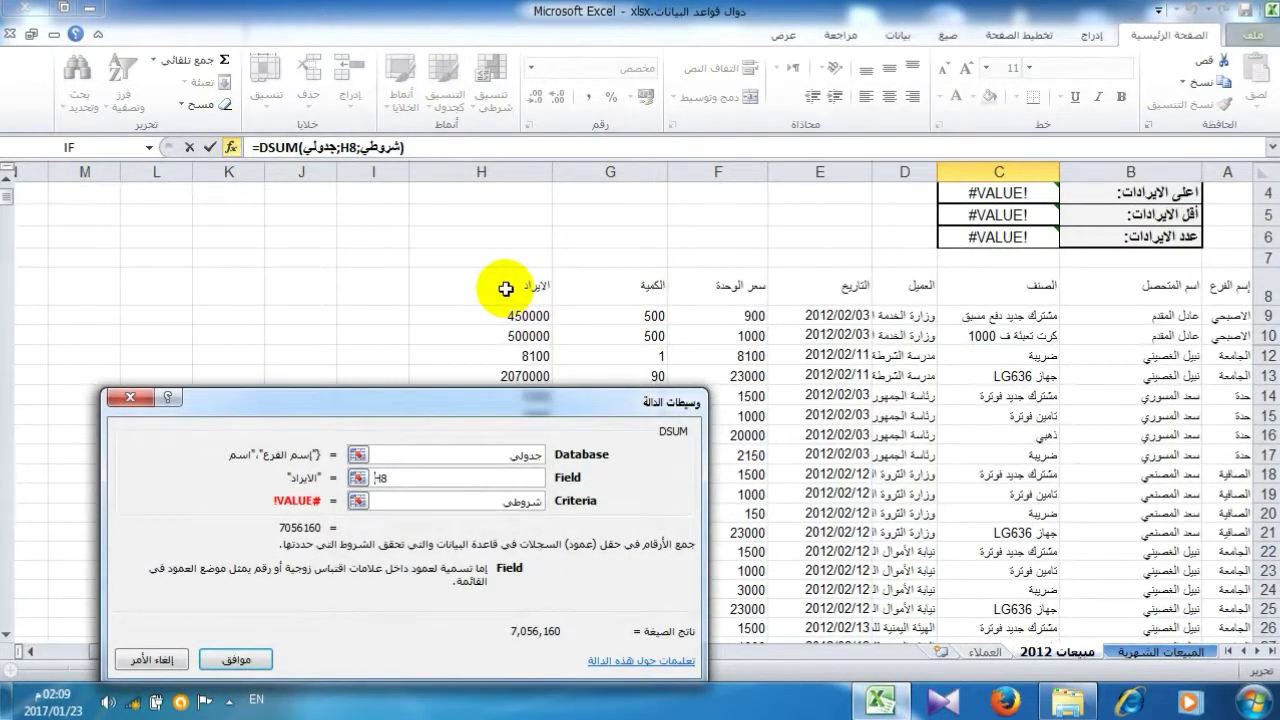
click(506, 289)
key(BackSpace)
key(BackSpace)
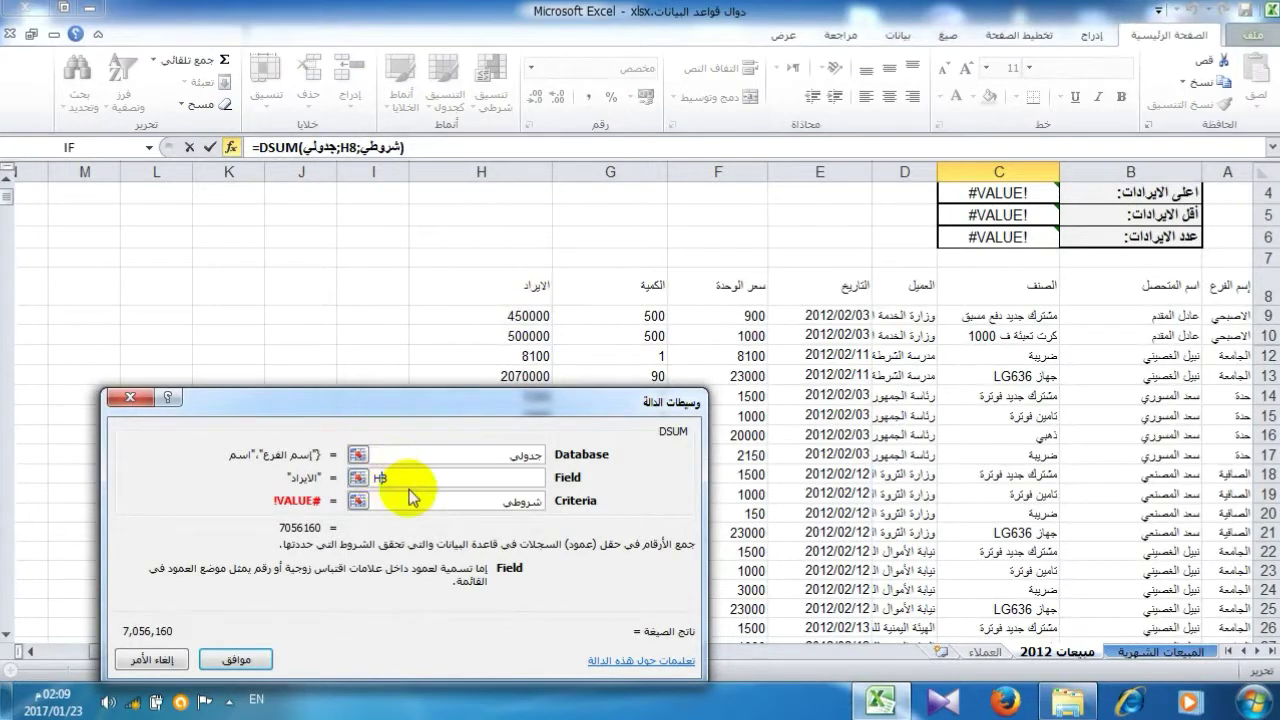
key(F4)
scroll(415, 495, up, 1)
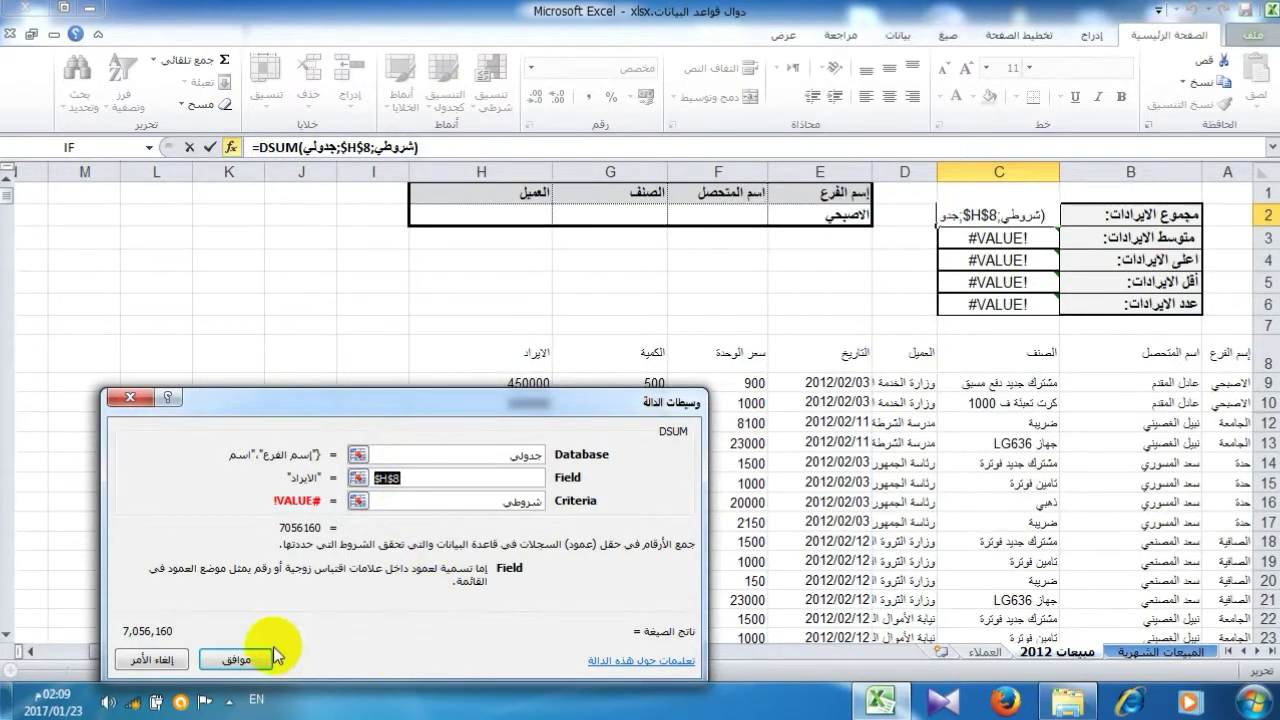
click(238, 659)
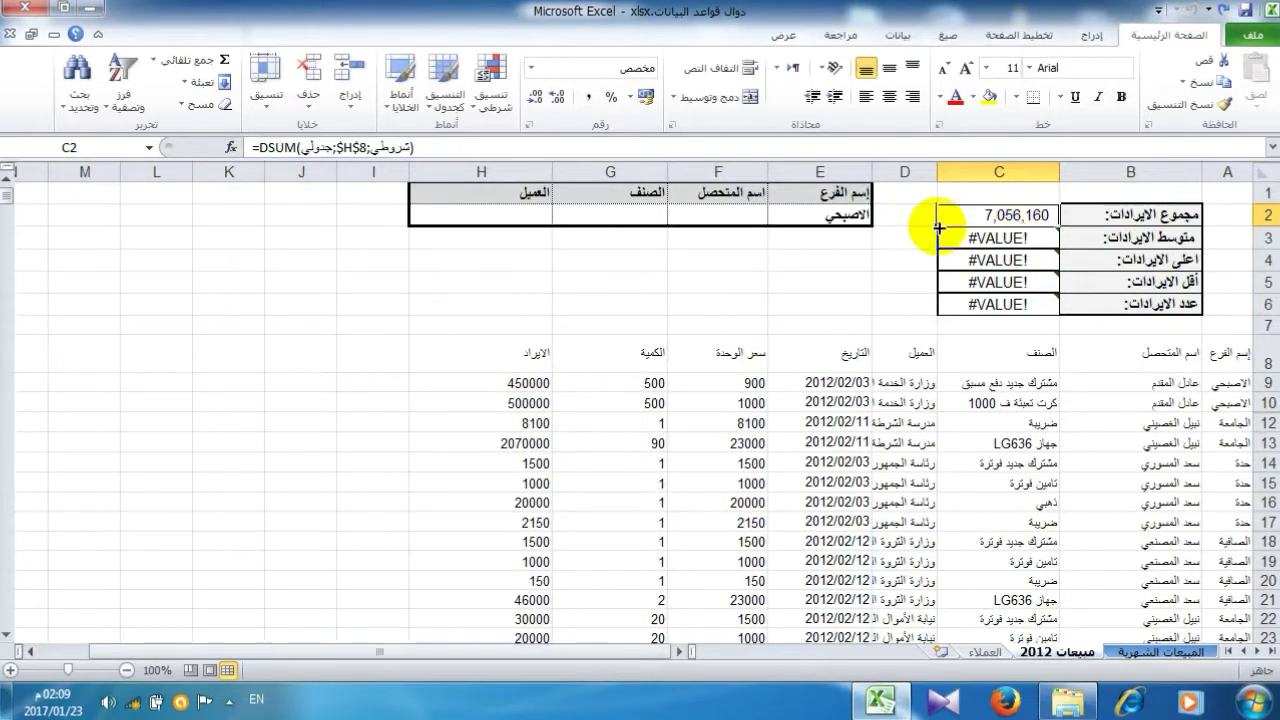
drag(939, 227, 937, 316)
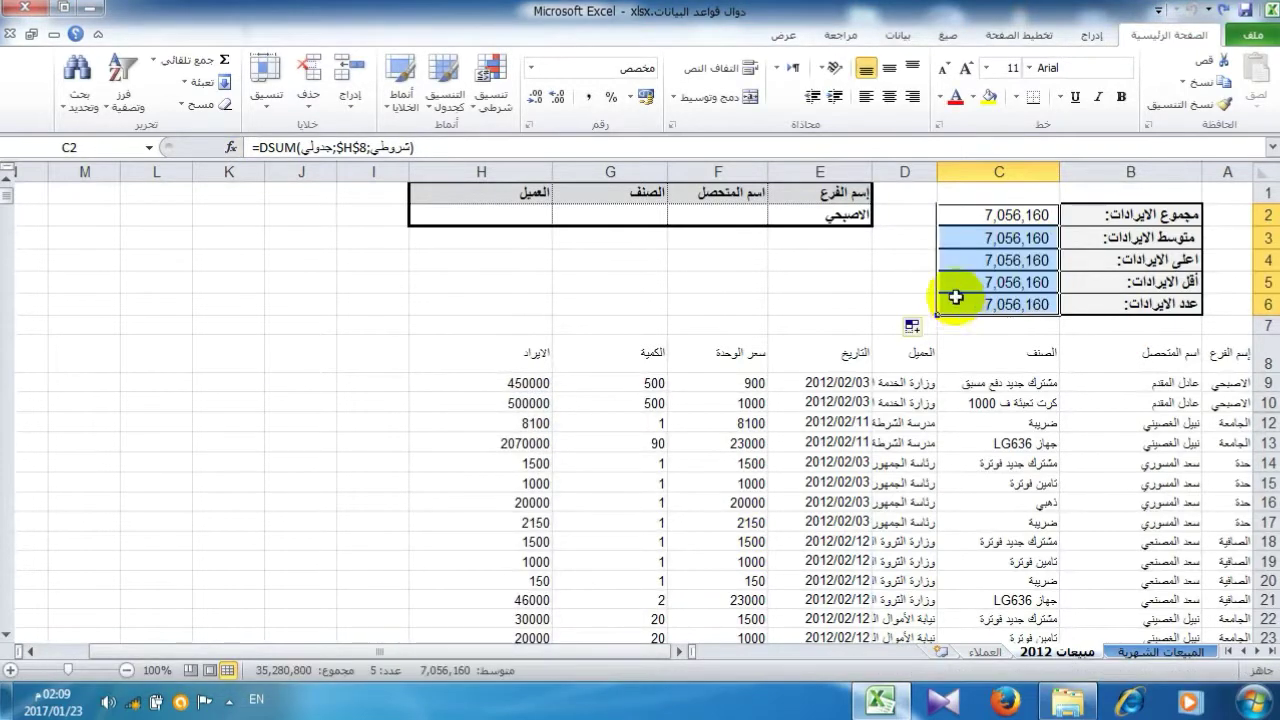
Change the function in the average revenue cell C3 to DAVERAGE, keeping its arguments
click(1020, 238)
click(280, 147)
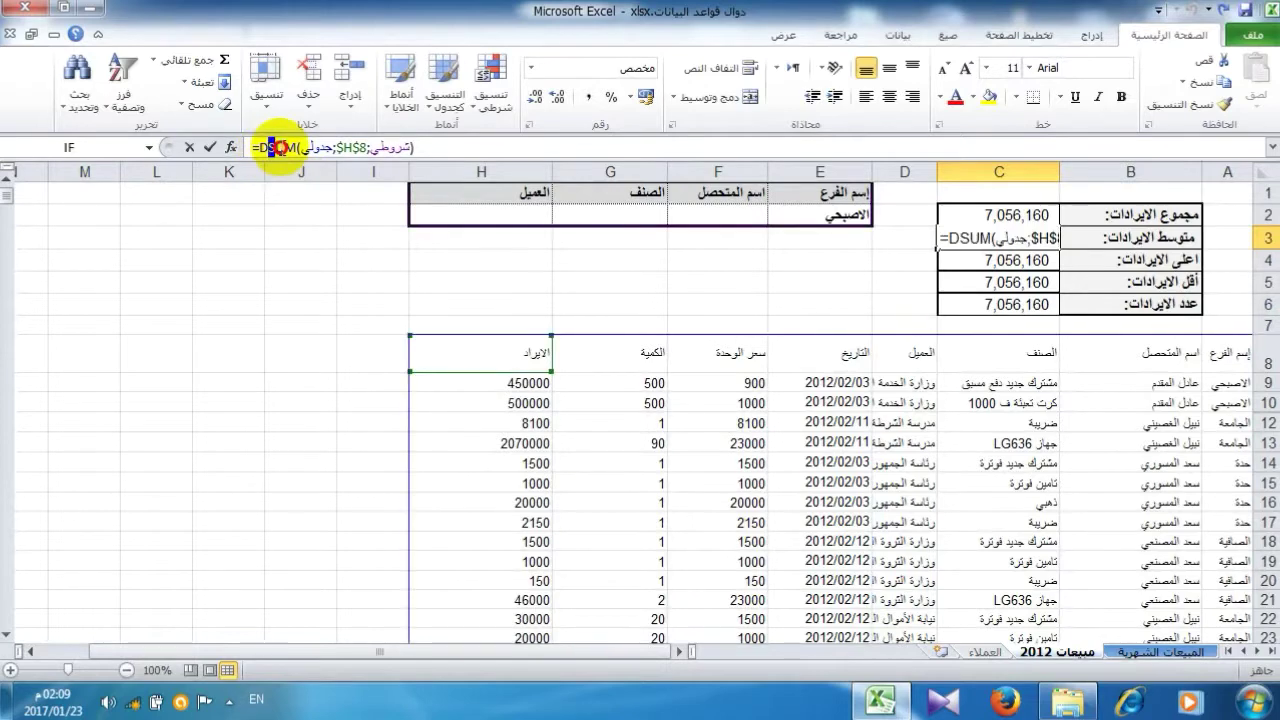
text(Ds)
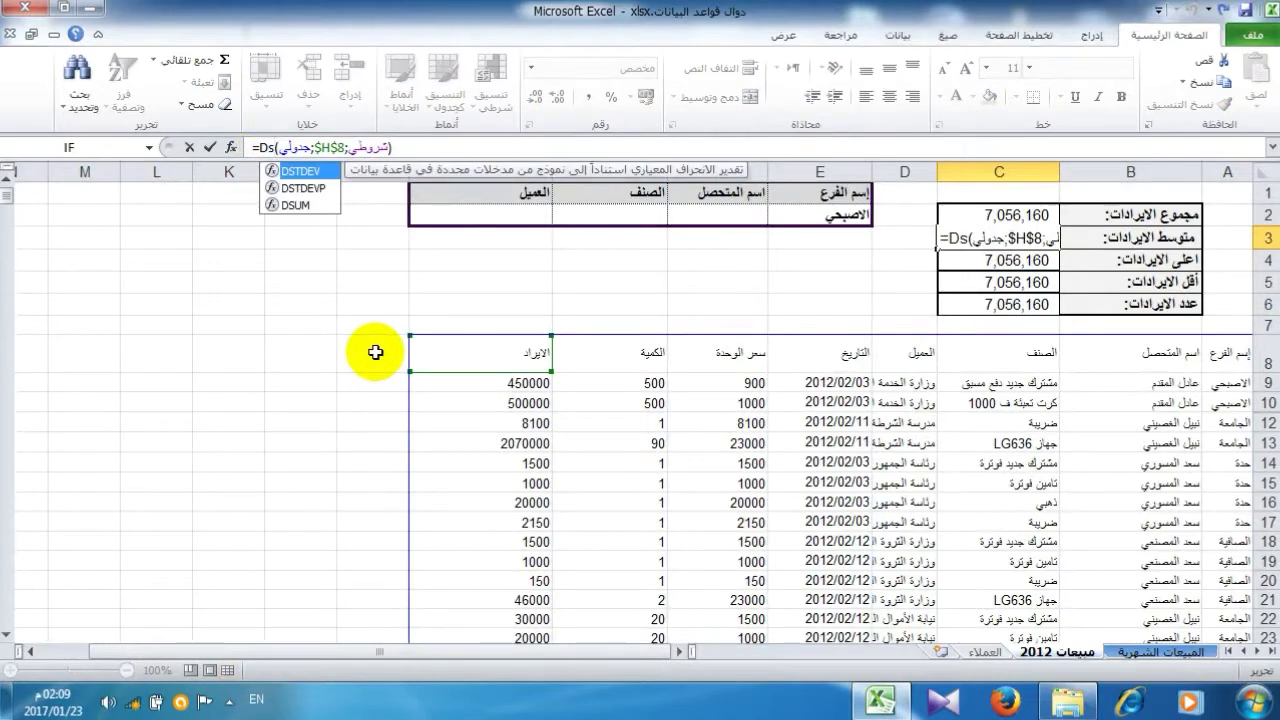
key(BackSpace)
text(av)
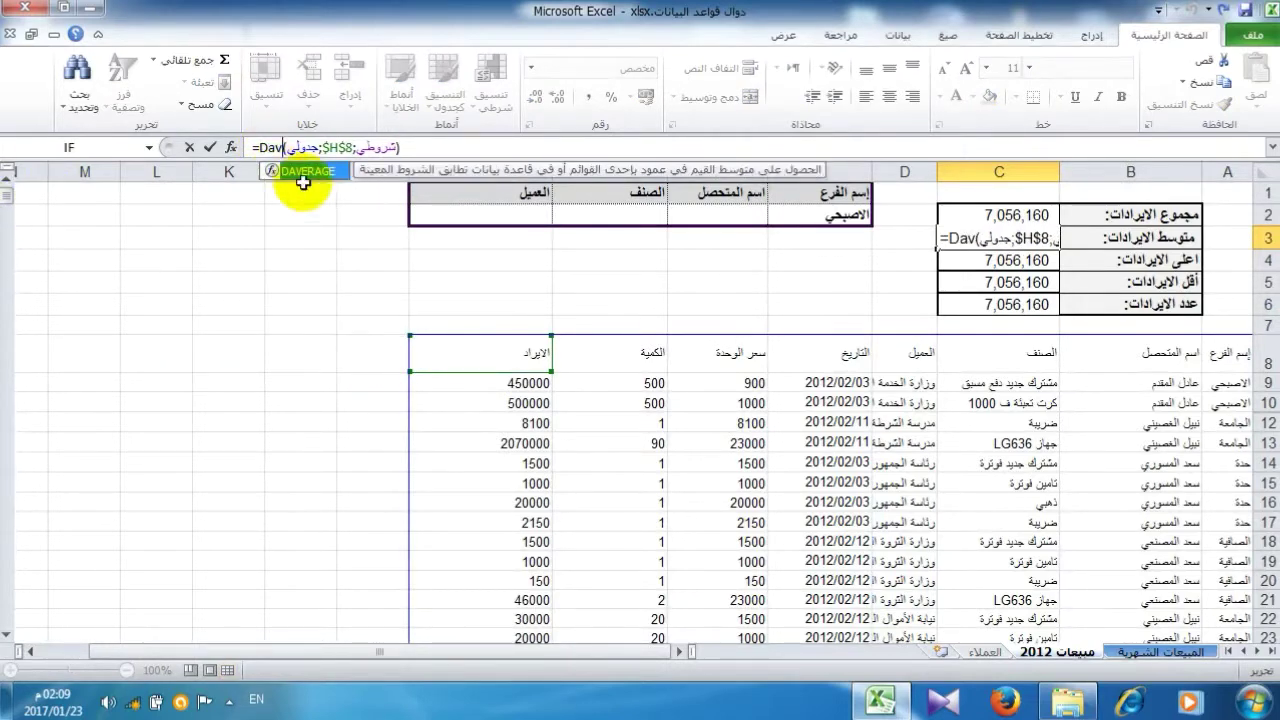
double_click(308, 172)
key(Return)
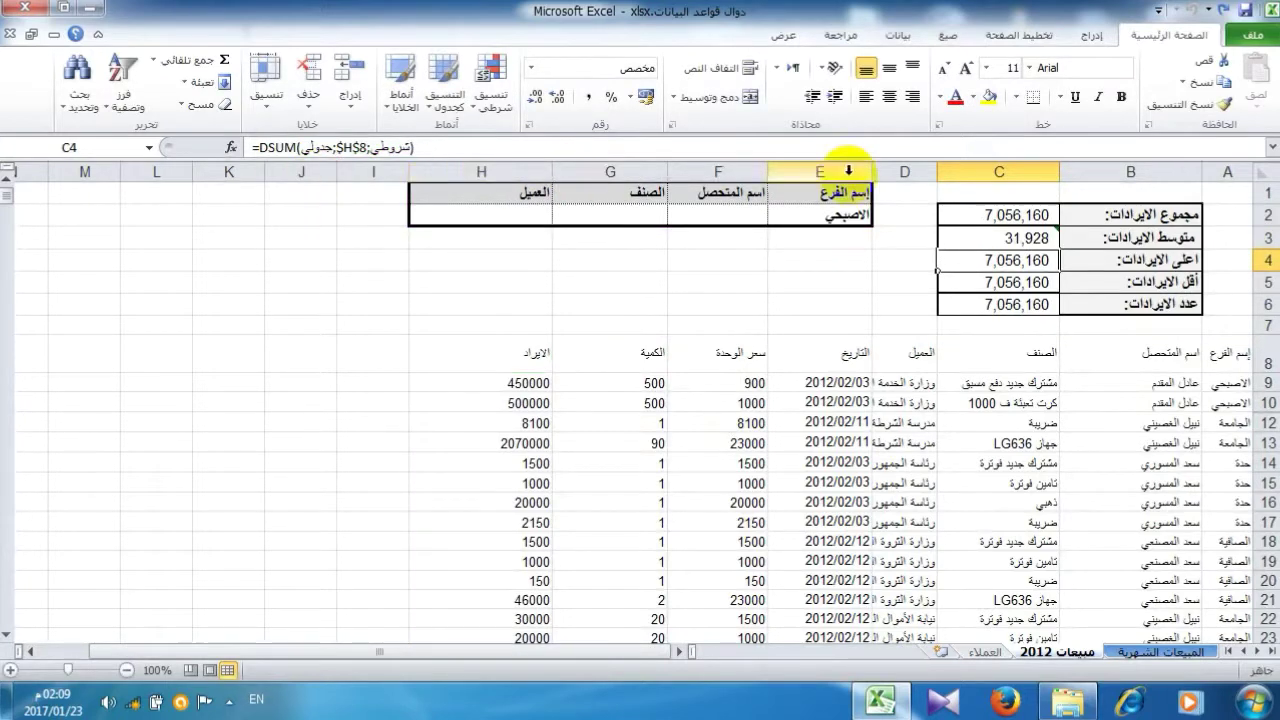
Replace DSUM with DMAX in the highest revenue cell C4
click(266, 147)
drag(267, 147, 297, 147)
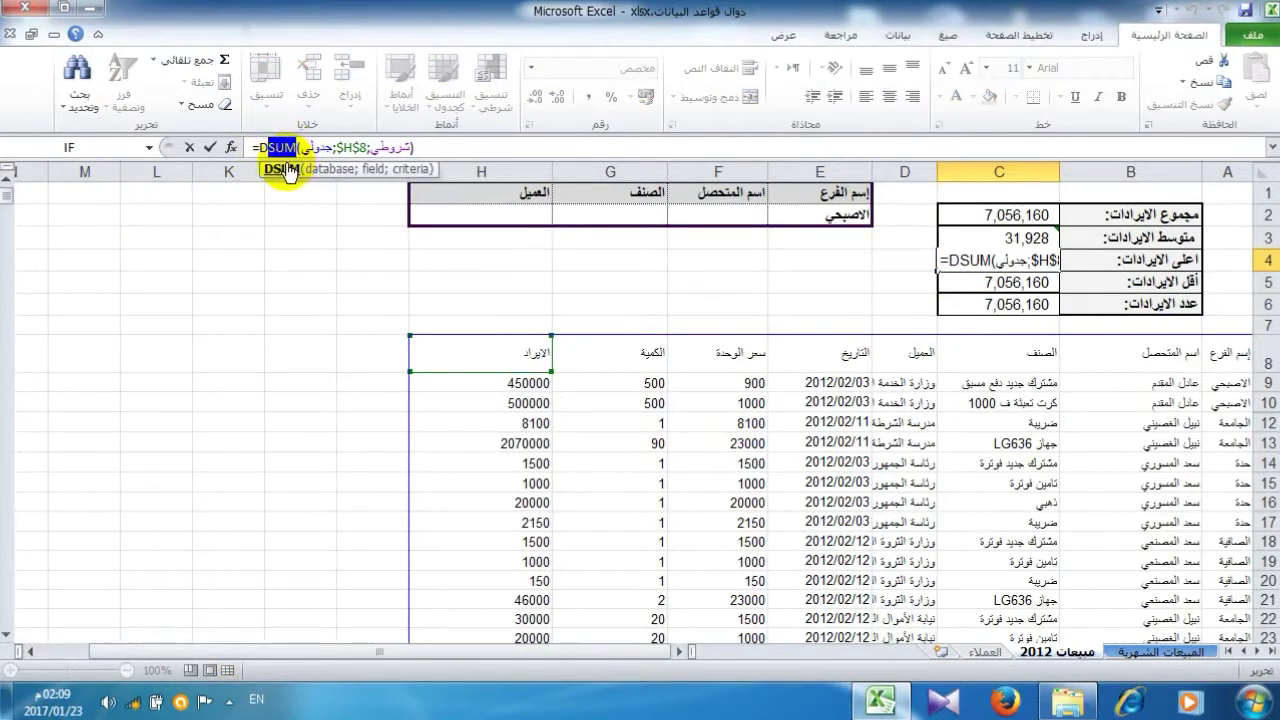
text(max)
key(Return)
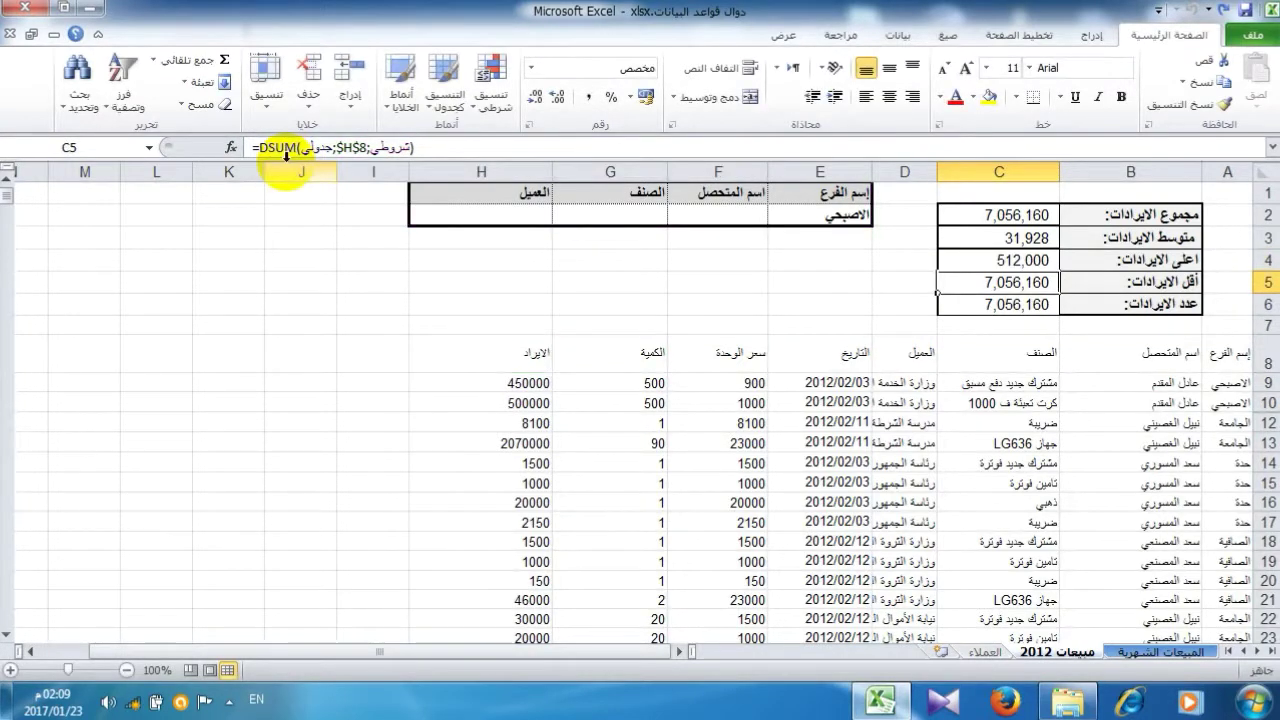
click(1023, 263)
Replace DSUM with DMIN in the lowest revenue cell C5
click(990, 282)
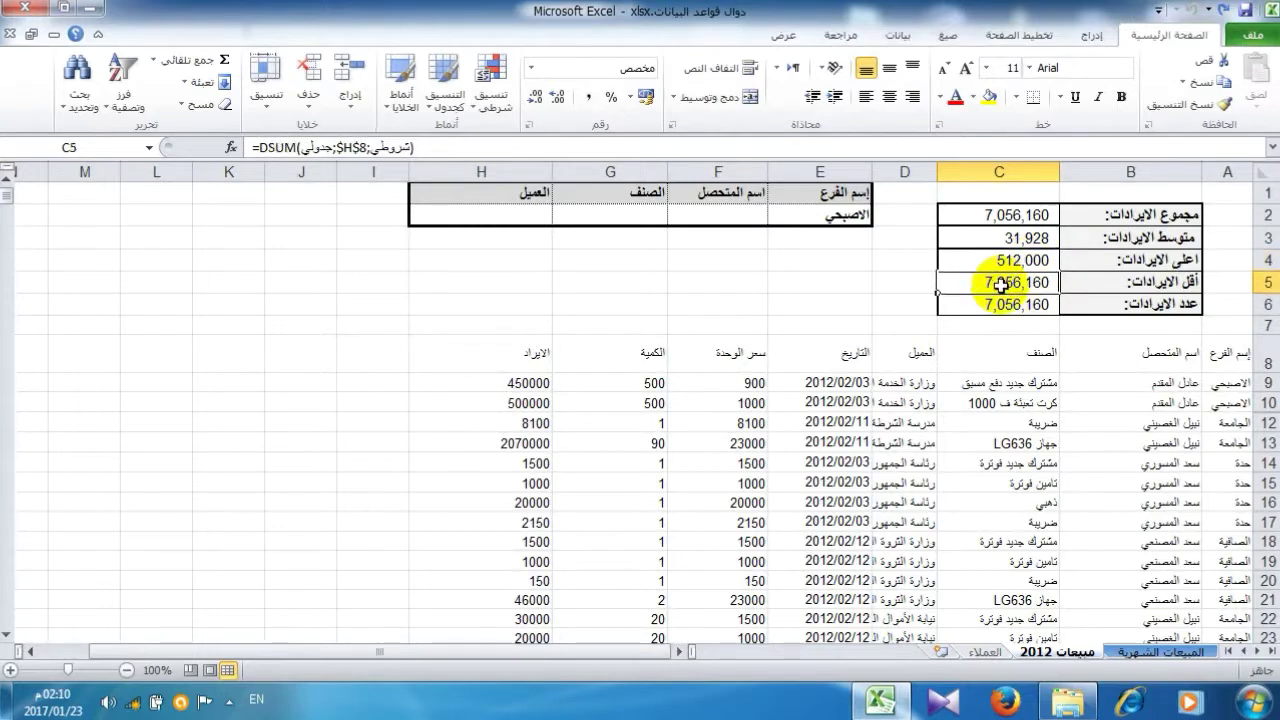
drag(272, 147, 297, 147)
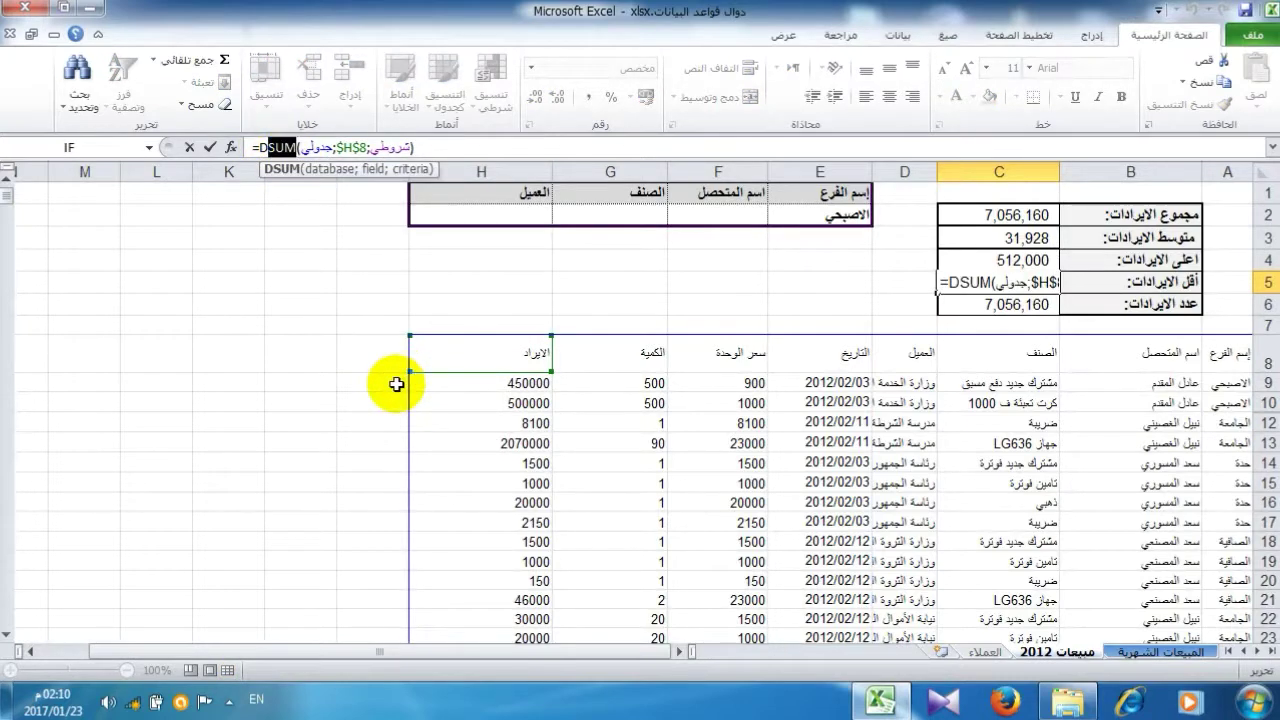
text(min)
key(Return)
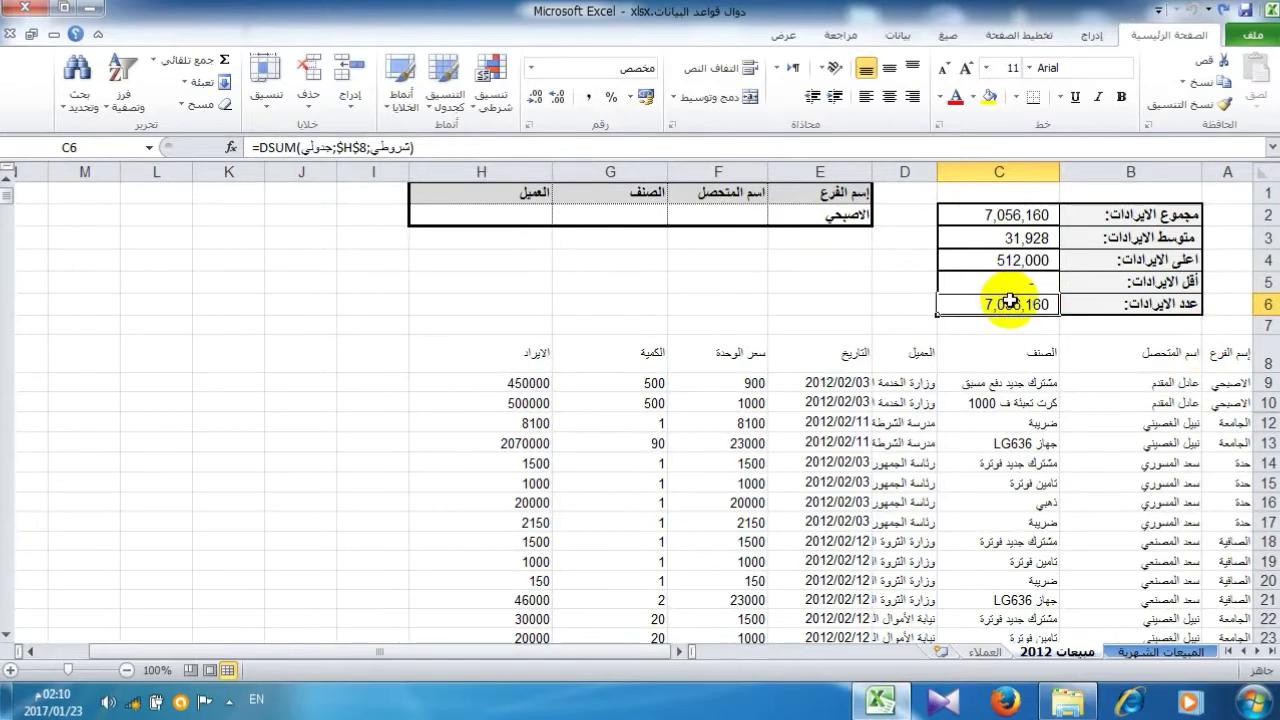
Replace DSUM with DCOUNT in the revenue count cell C6, keeping its arguments
click(270, 148)
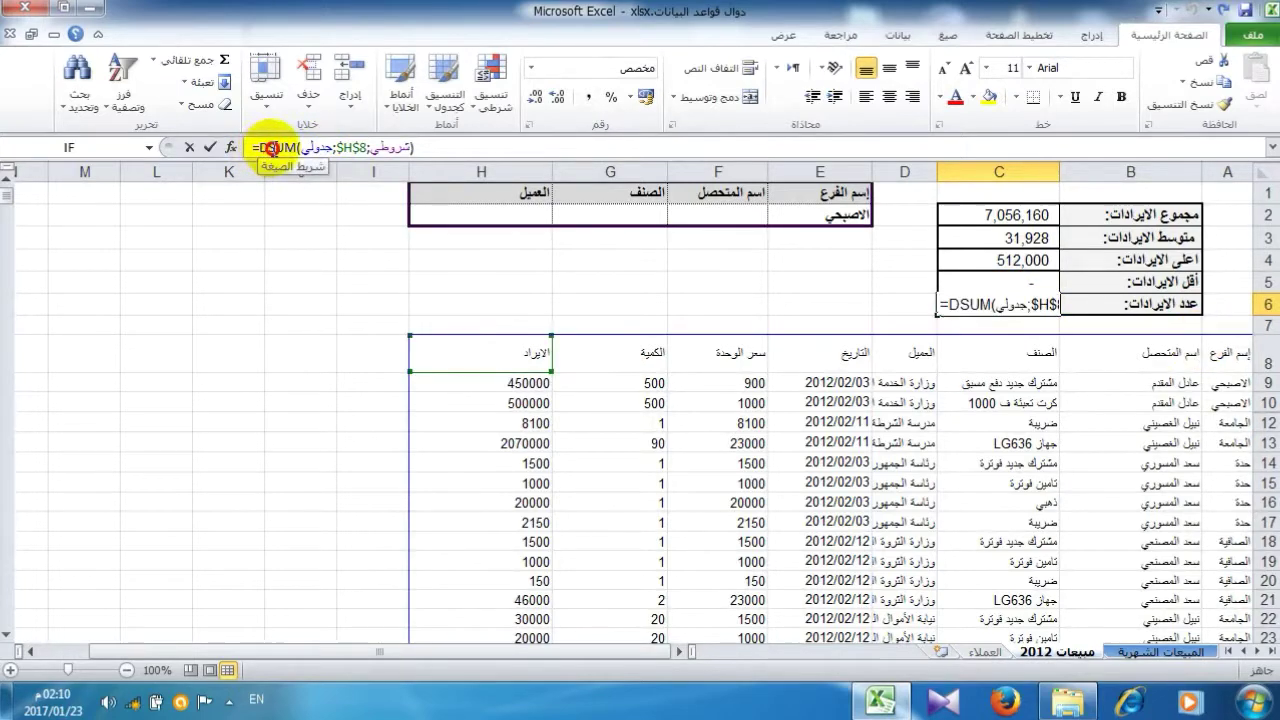
drag(268, 148, 297, 148)
text(c)
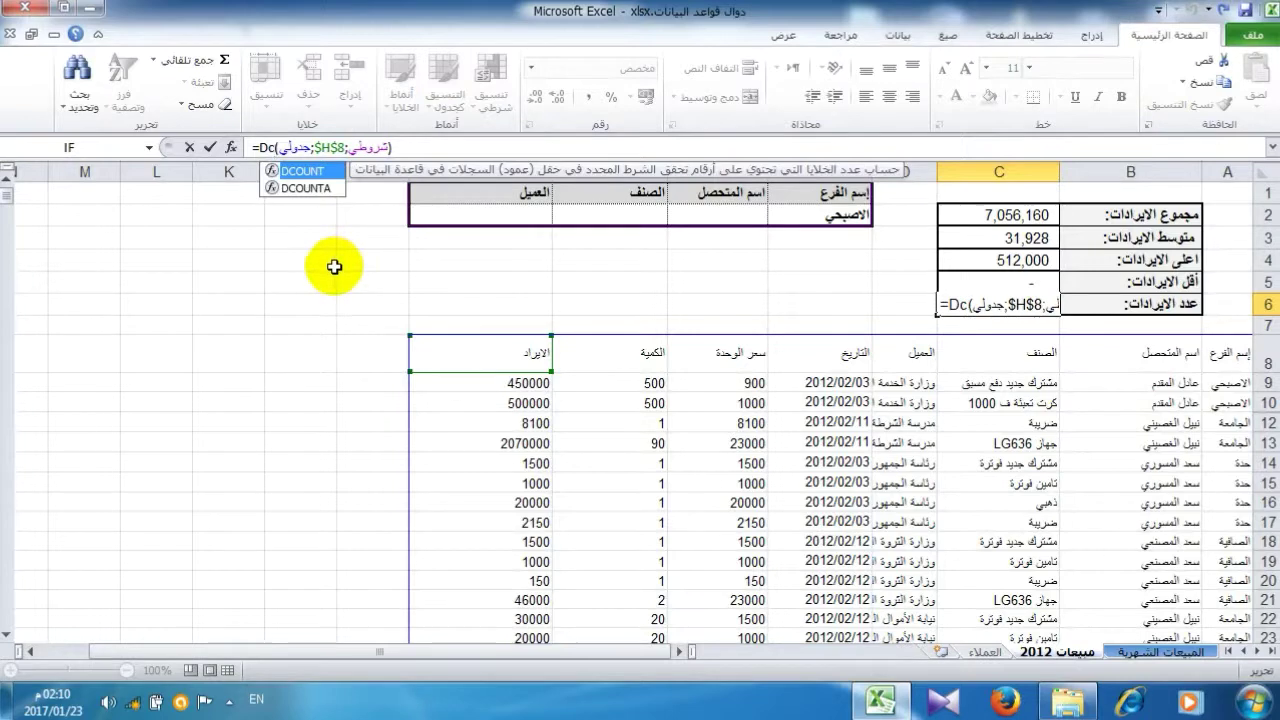
text(ou)
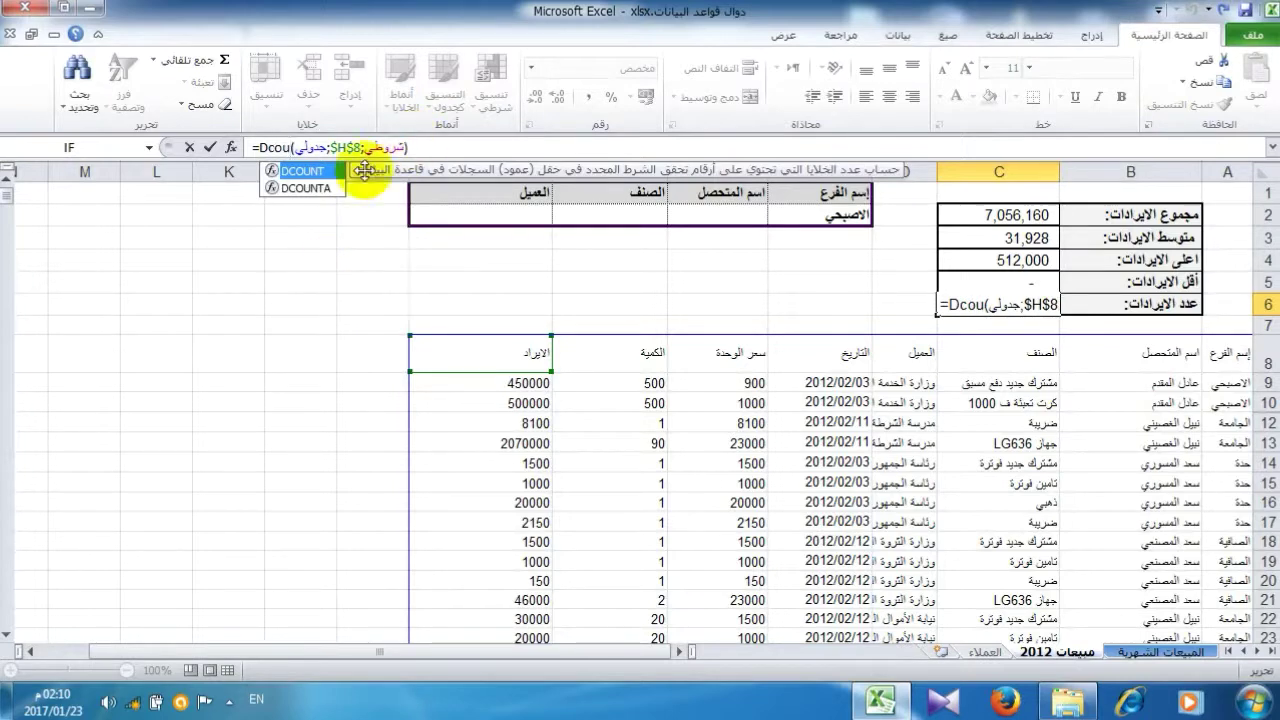
double_click(305, 171)
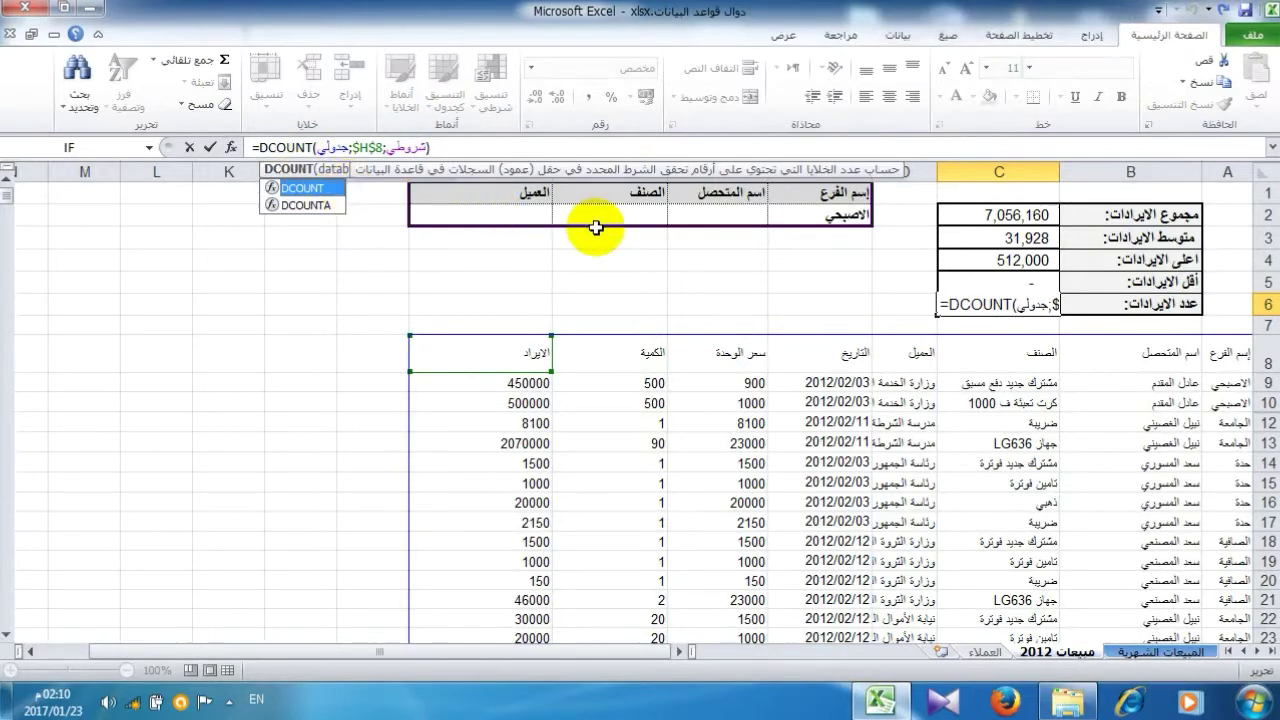
key(Return)
Set the branch name criterion in E2 to حدة
click(818, 218)
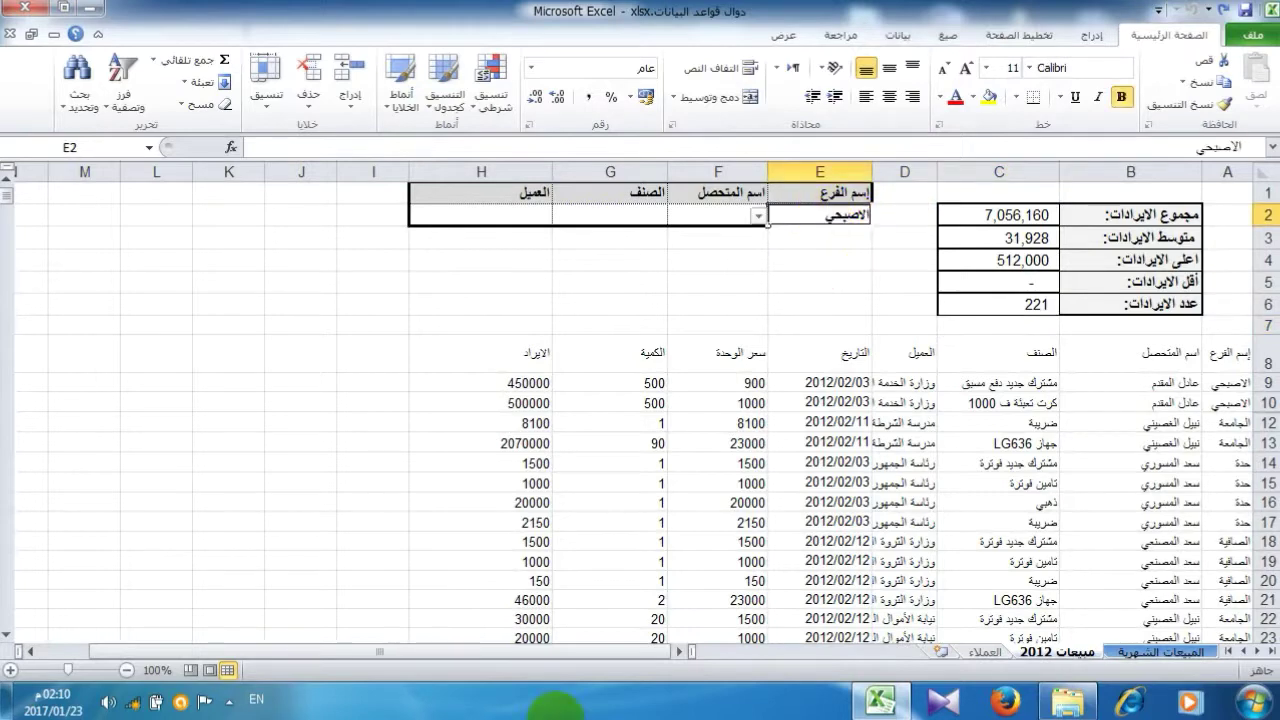
click(760, 217)
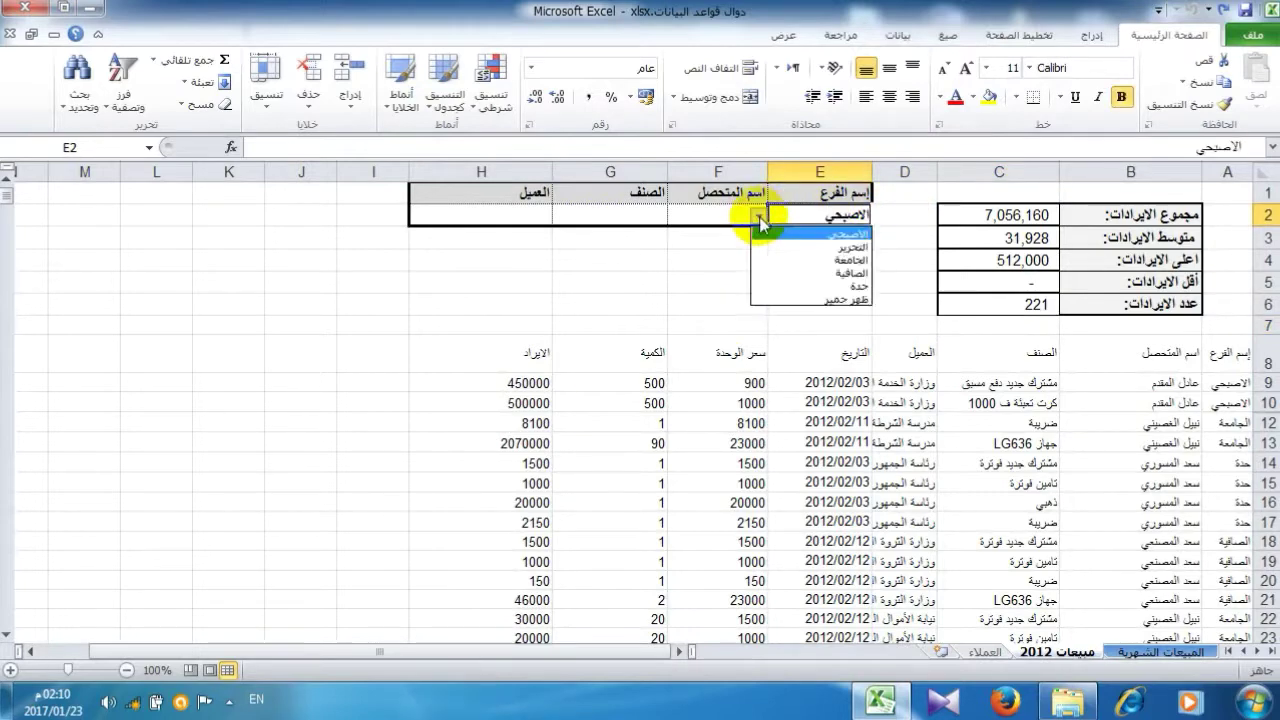
click(845, 286)
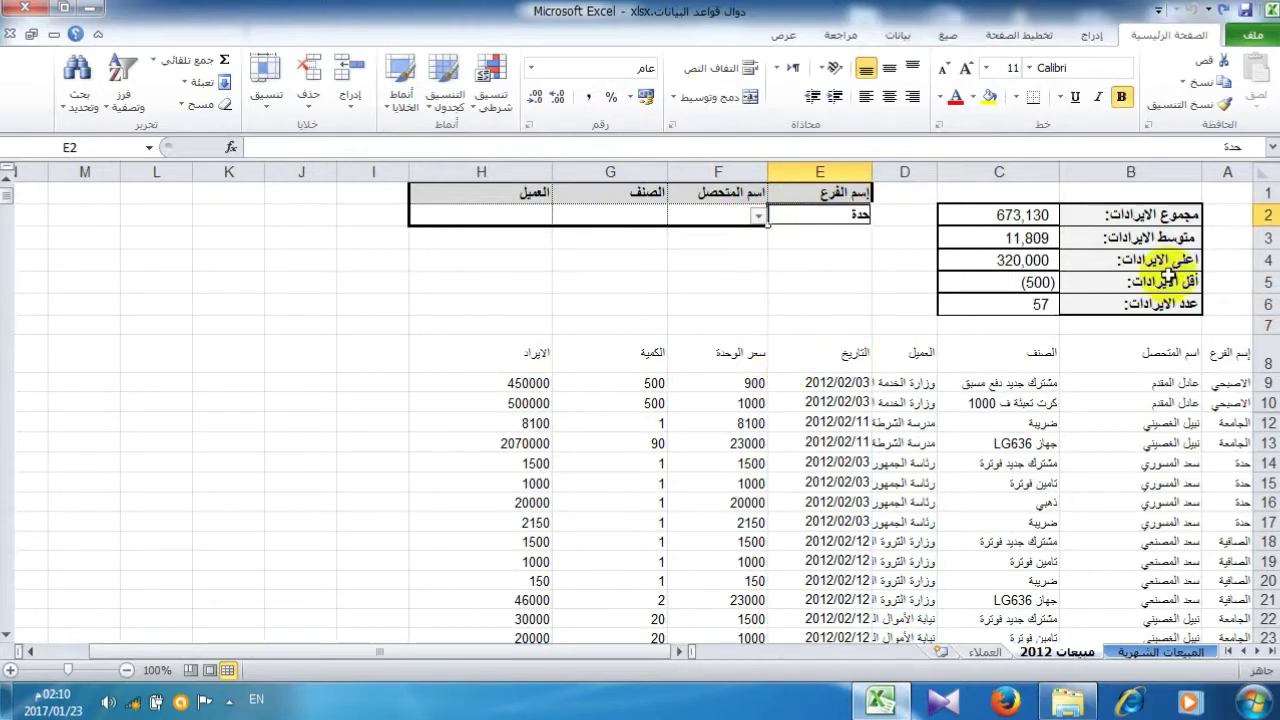
Set the collector name criterion in F2 to the collector listed on the حدة branch rows of the sales table
click(708, 214)
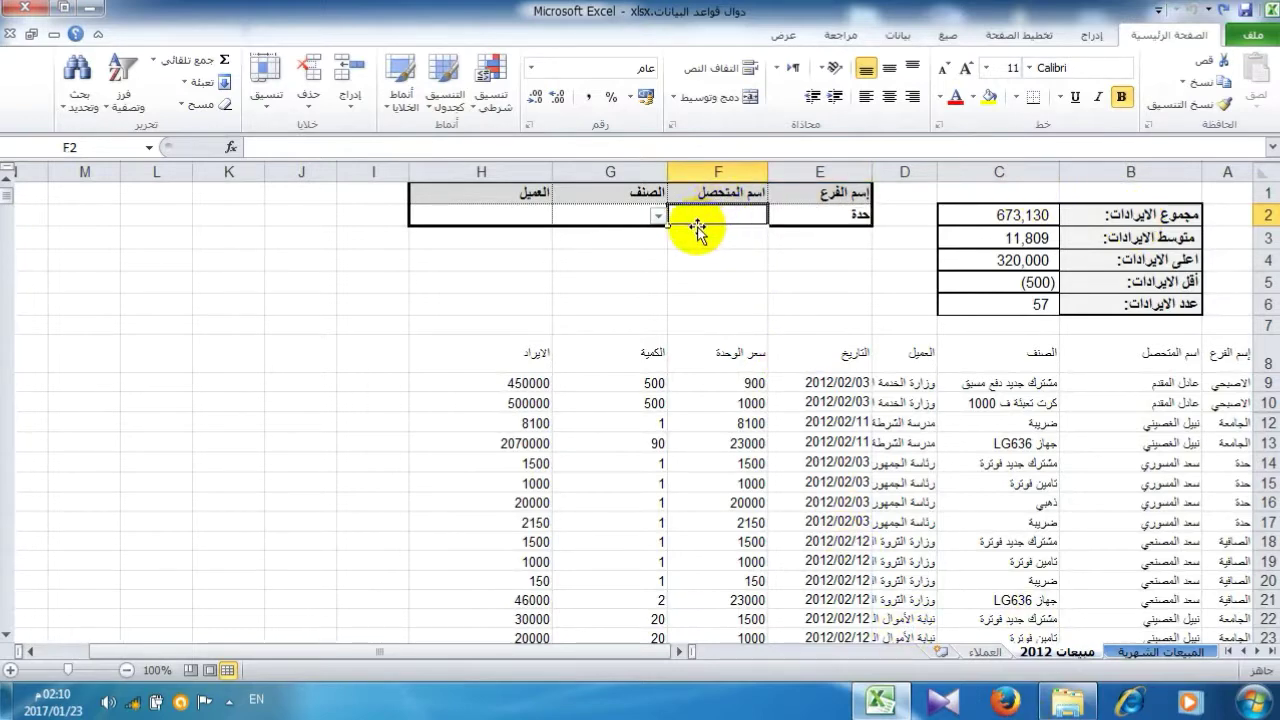
text(k)
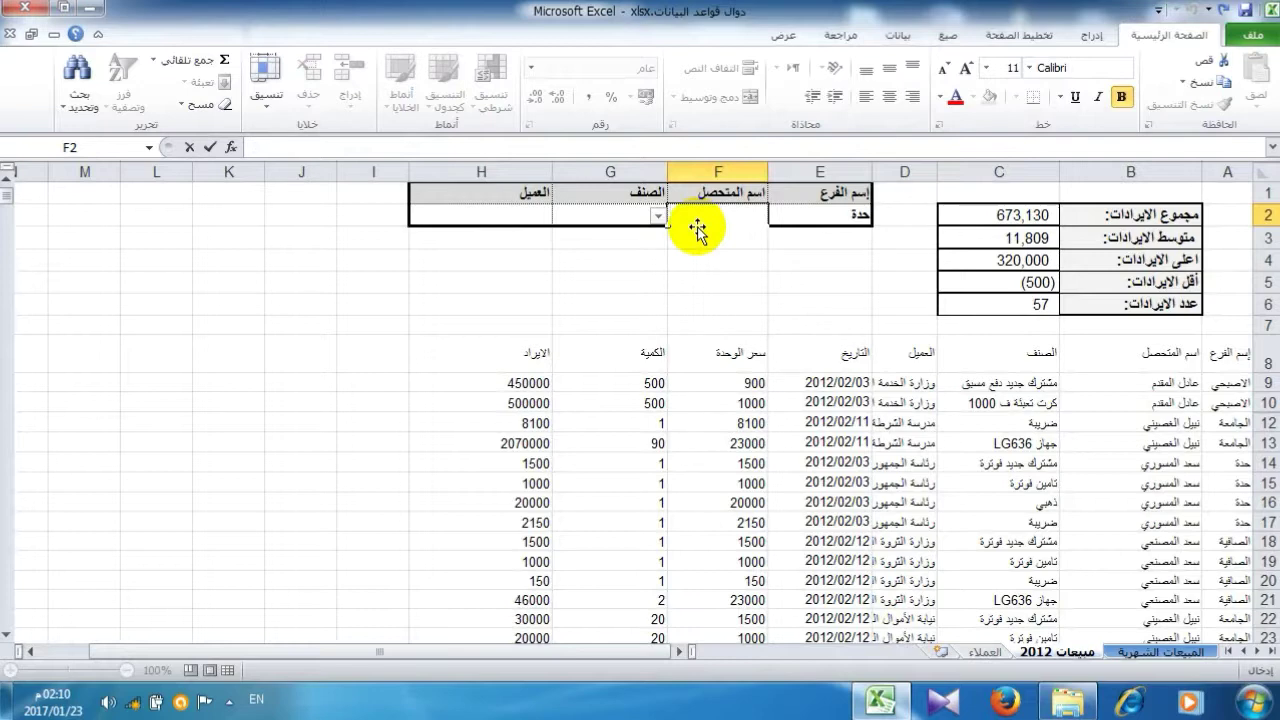
key(Escape)
click(658, 215)
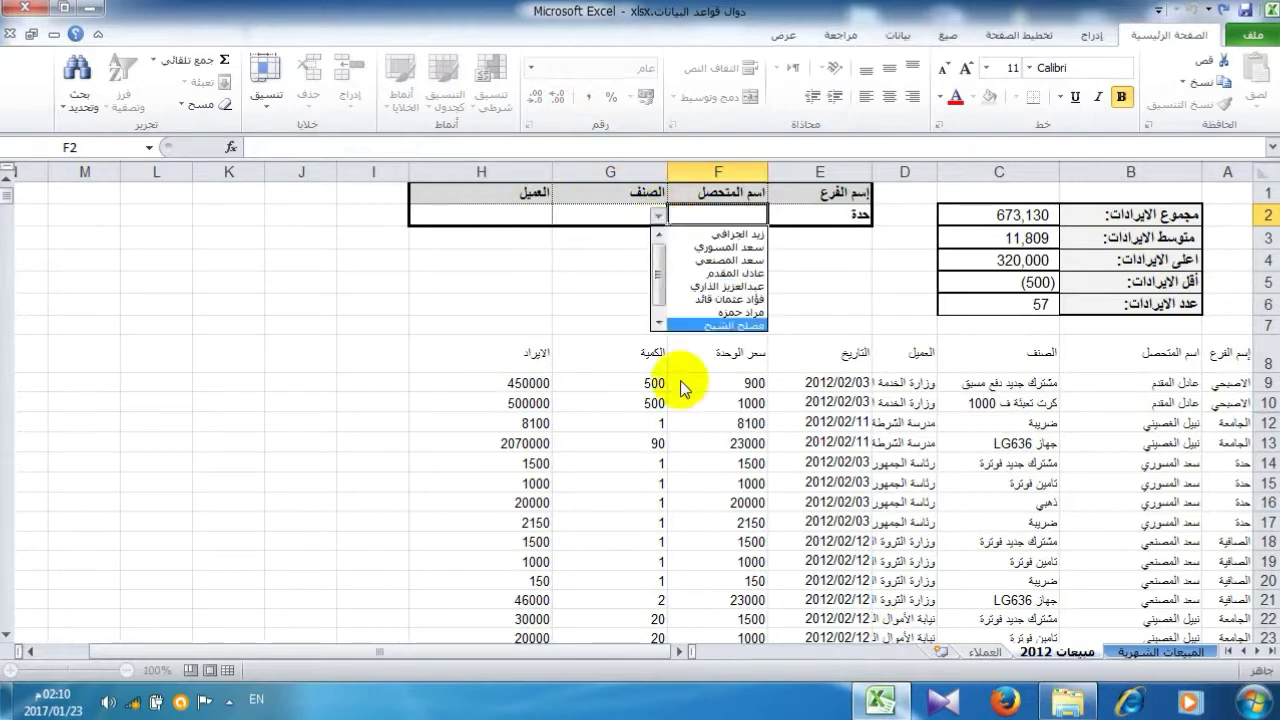
click(730, 247)
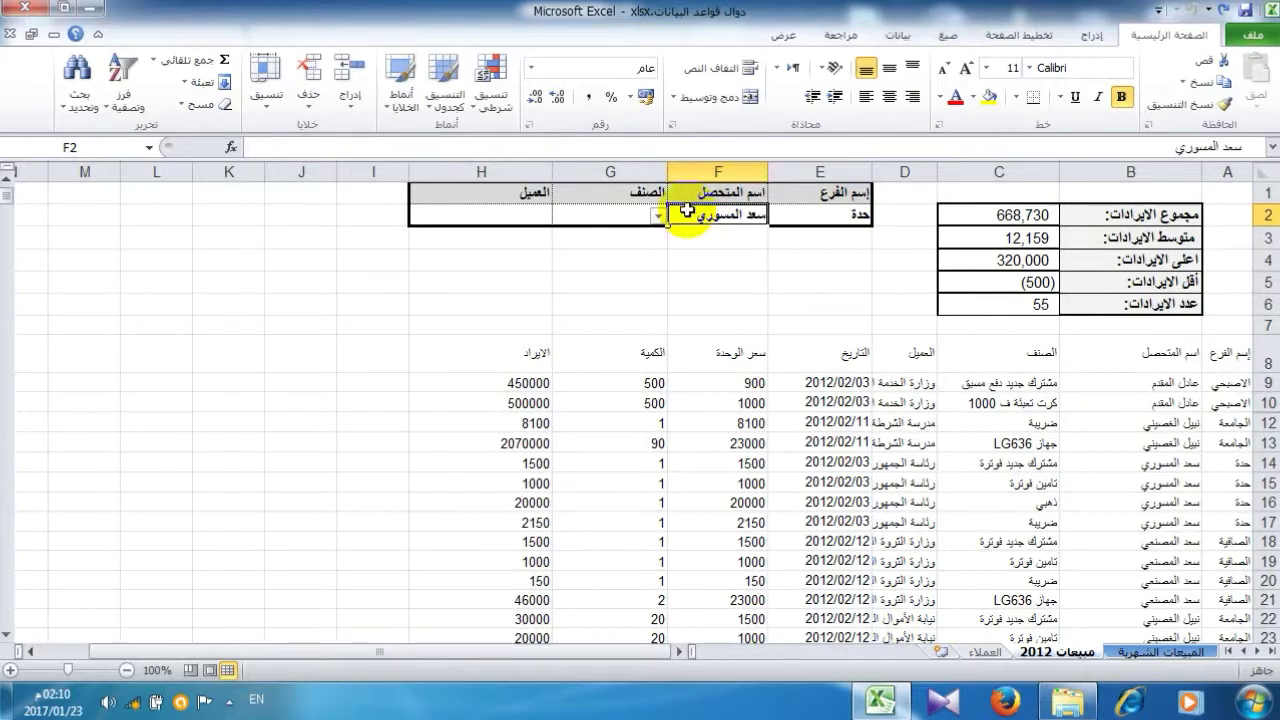
Select the range A1:I8 covering the summary block, the criteria area and the sales table headers
click(826, 401)
drag(1218, 185, 366, 366)
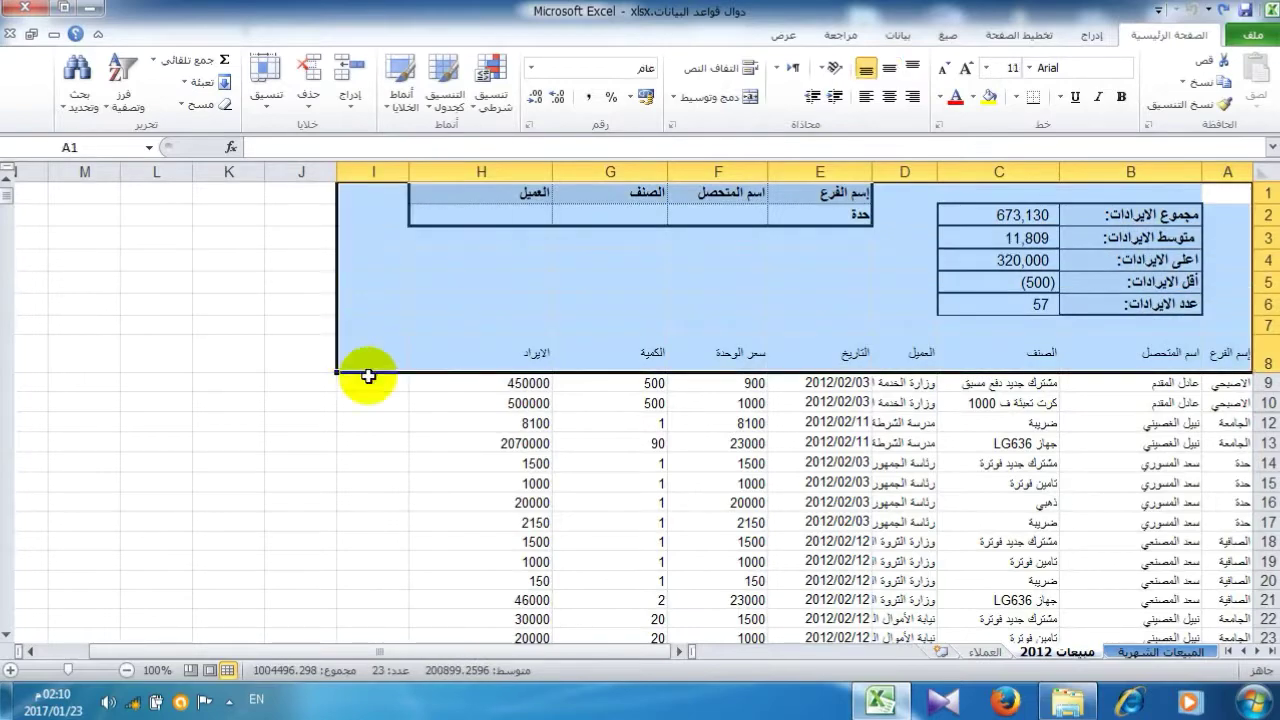
click(229, 700)
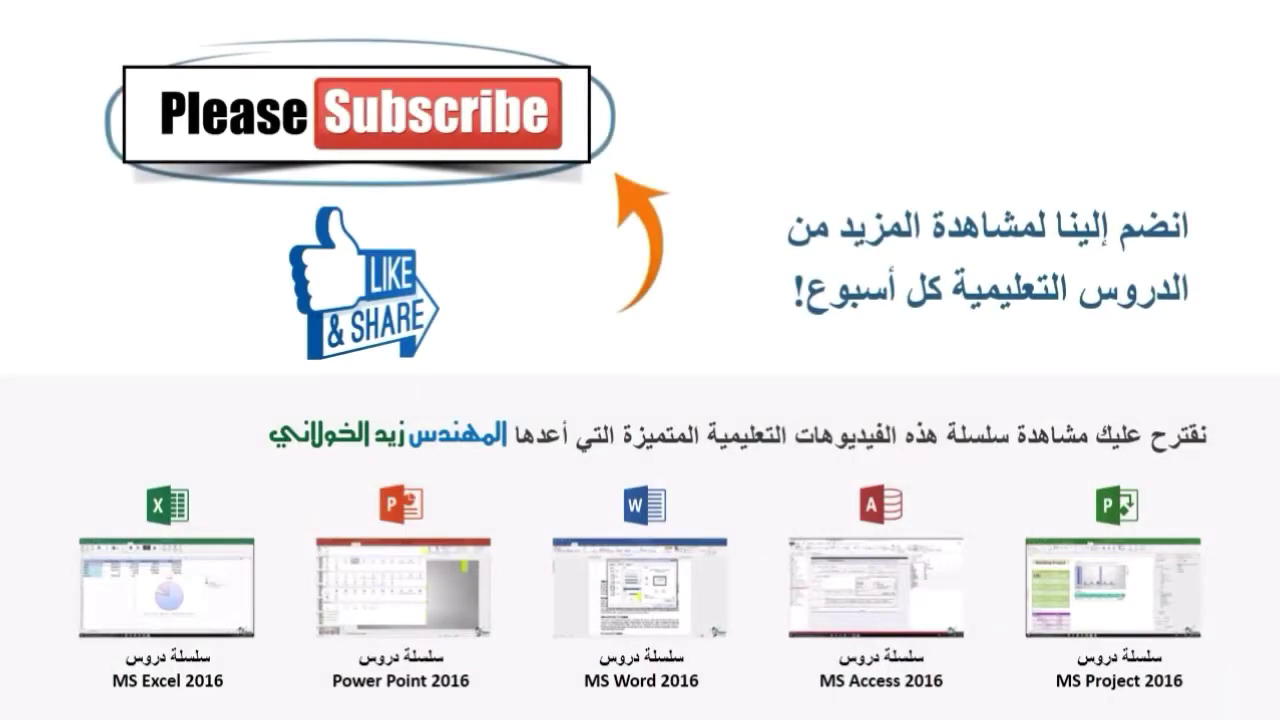